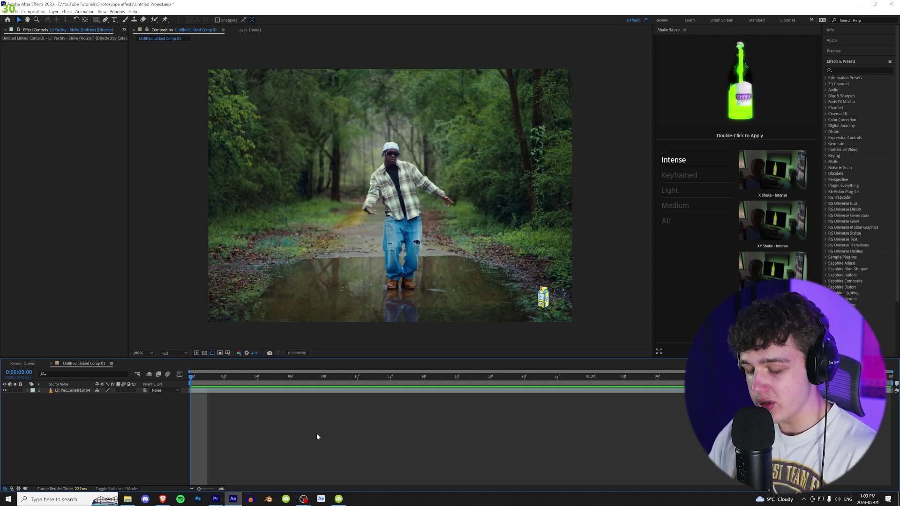
# - Duplicate the forest footage layer and isolate the dancing man on the top copy with the Roto Brush
pyautogui.click(78, 391)
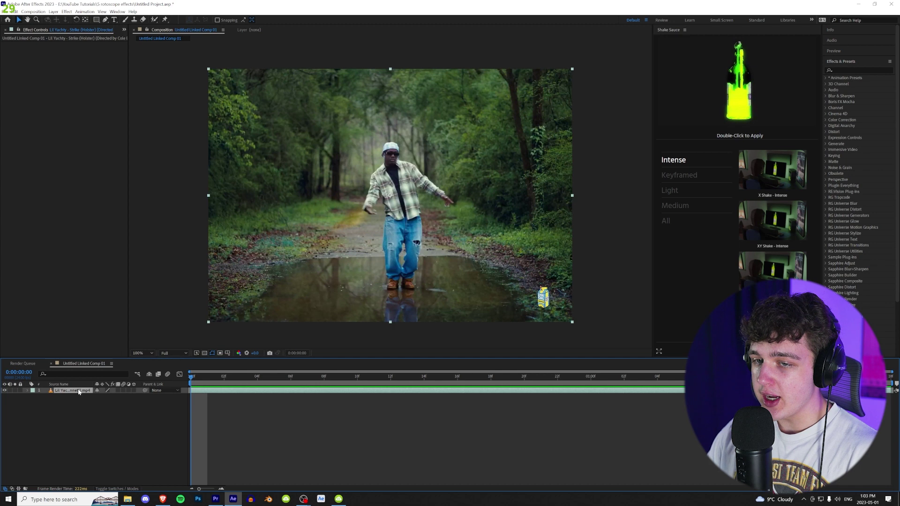
pyautogui.hotkey('ctrl', 'd')
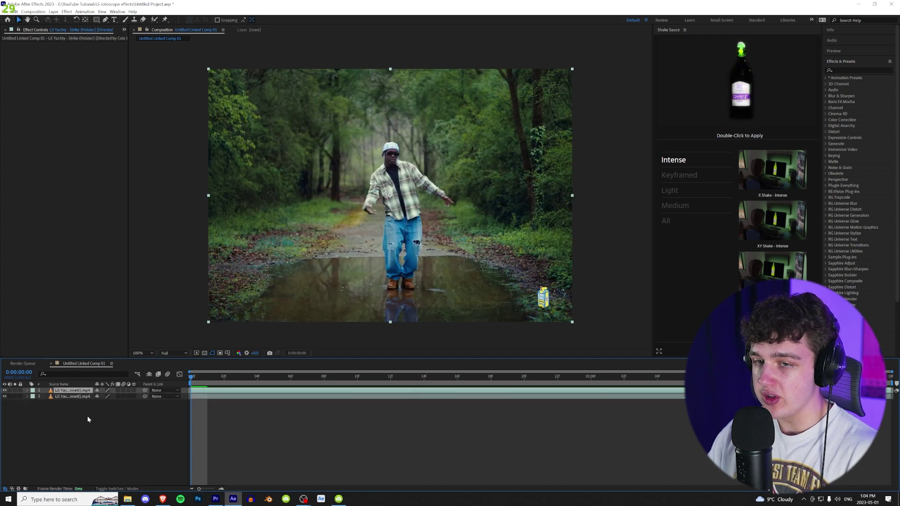
pyautogui.doubleClick(75, 391)
pyautogui.click(155, 20)
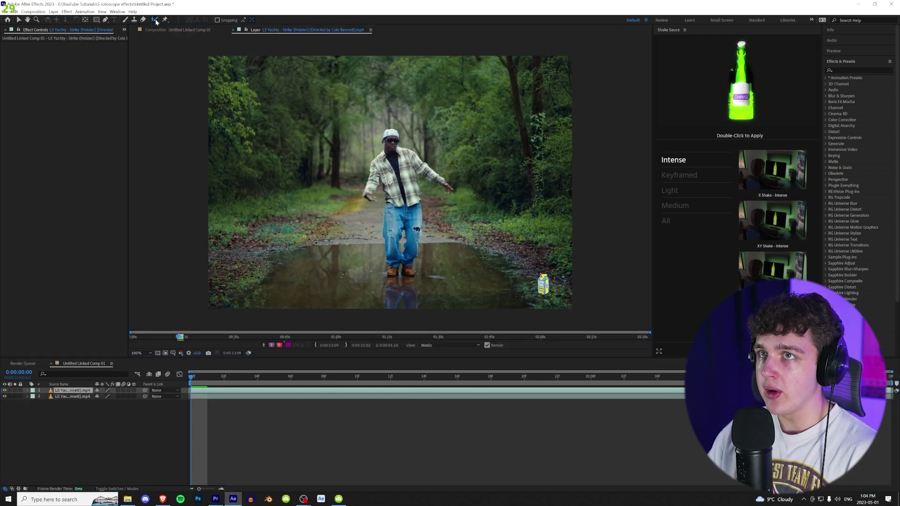
pyautogui.moveTo(422, 159); pyautogui.dragTo(397, 146)
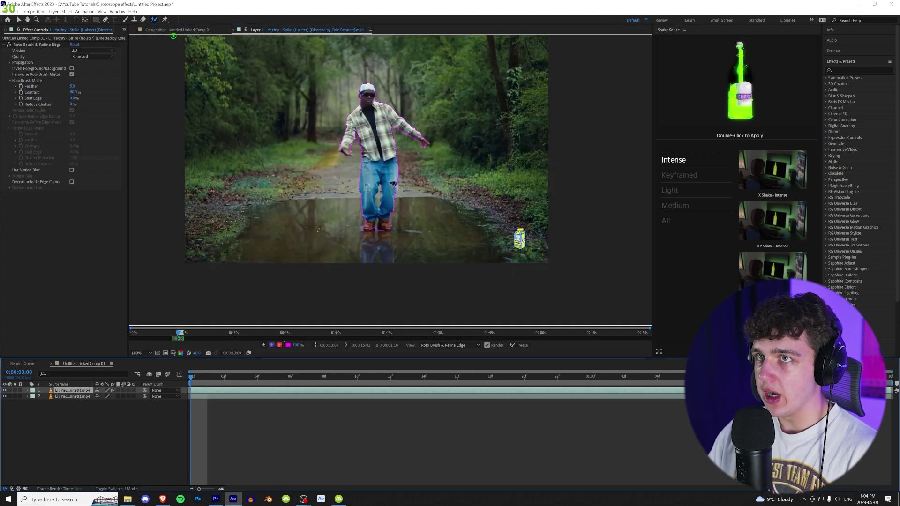
# - Check the man's cutout in the composition by temporarily hiding the original footage layer
pyautogui.click(174, 30)
pyautogui.click(4, 396)
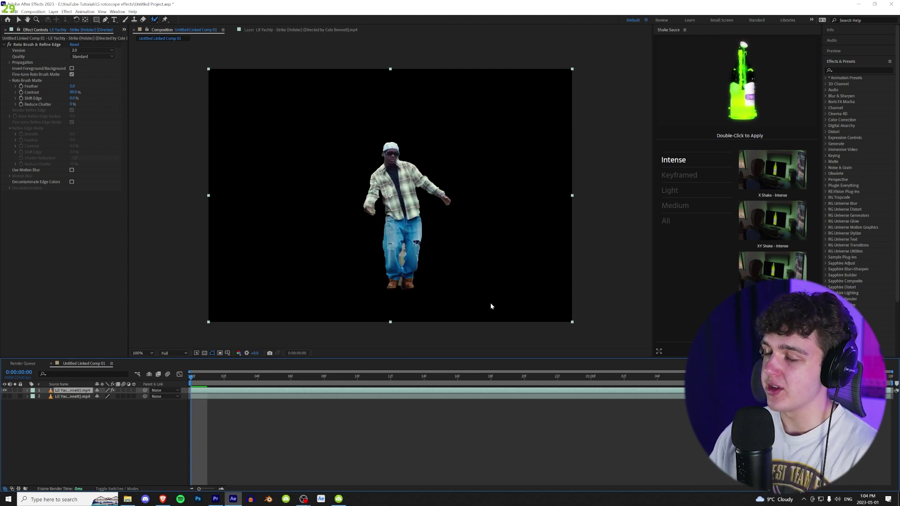
pyautogui.click(5, 396)
# - Duplicate the rotoscoped man layer, select the lower cutout copy and keep the background footage visible
pyautogui.hotkey('ctrl', 'd')
pyautogui.click(73, 397)
pyautogui.click(4, 402)
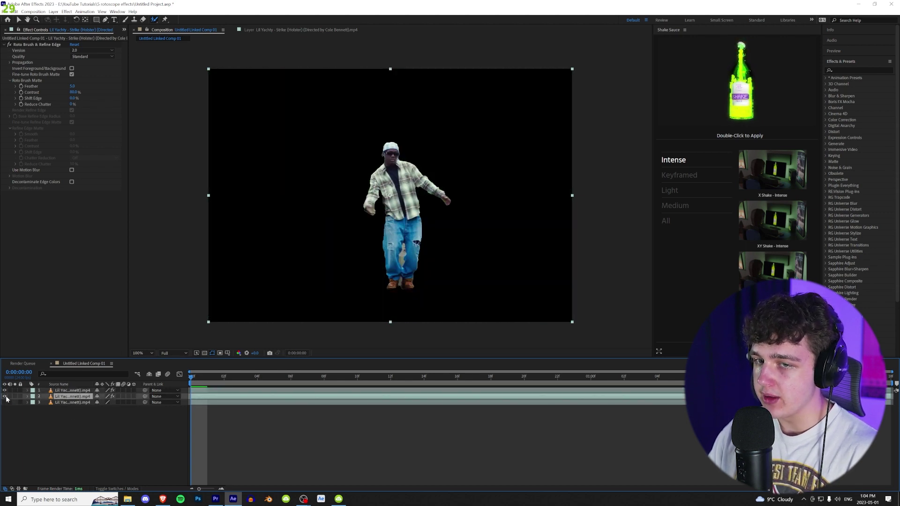
pyautogui.click(4, 403)
# - Apply Turbulent Displace to the lower cutout copy, with Amount at about 535 and Size at about 19
pyautogui.click(840, 68)
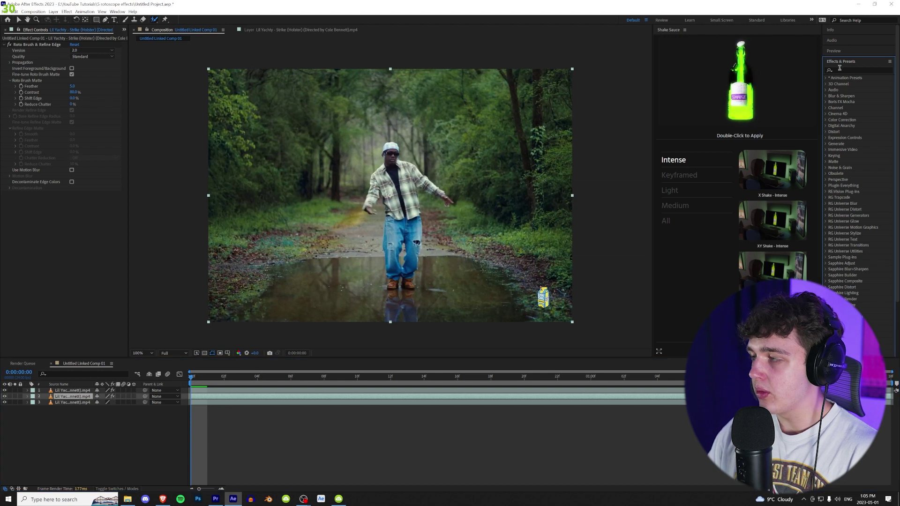
pyautogui.write('turb')
pyautogui.moveTo(858, 83); pyautogui.dragTo(227, 307)
pyautogui.press('v')
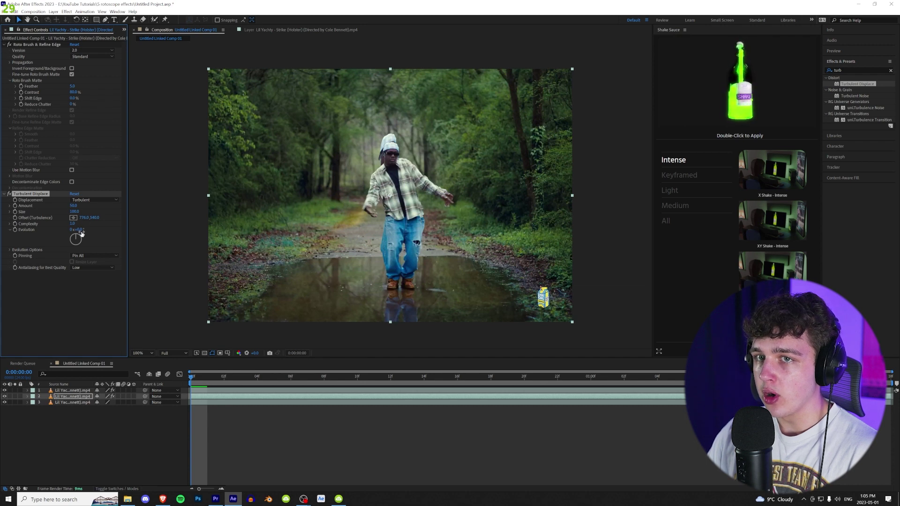
pyautogui.moveTo(74, 207); pyautogui.dragTo(240, 201)
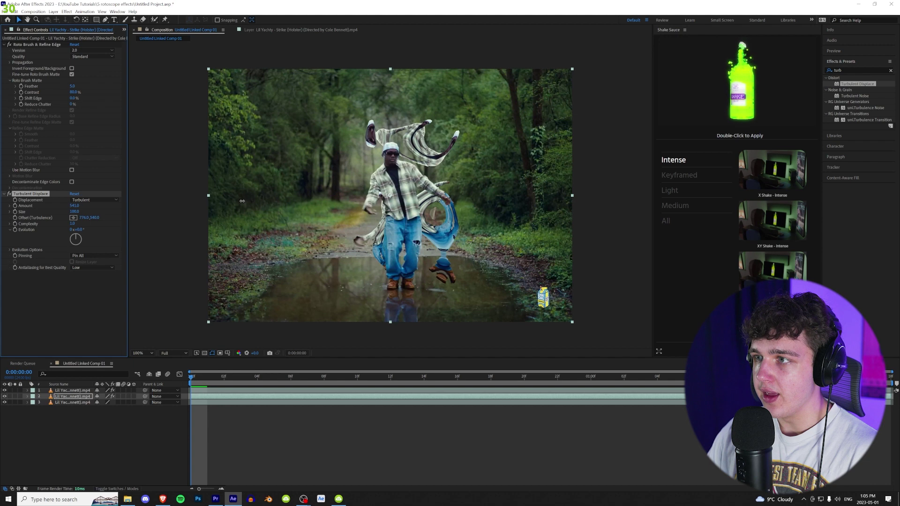
pyautogui.moveTo(74, 212); pyautogui.dragTo(63, 228)
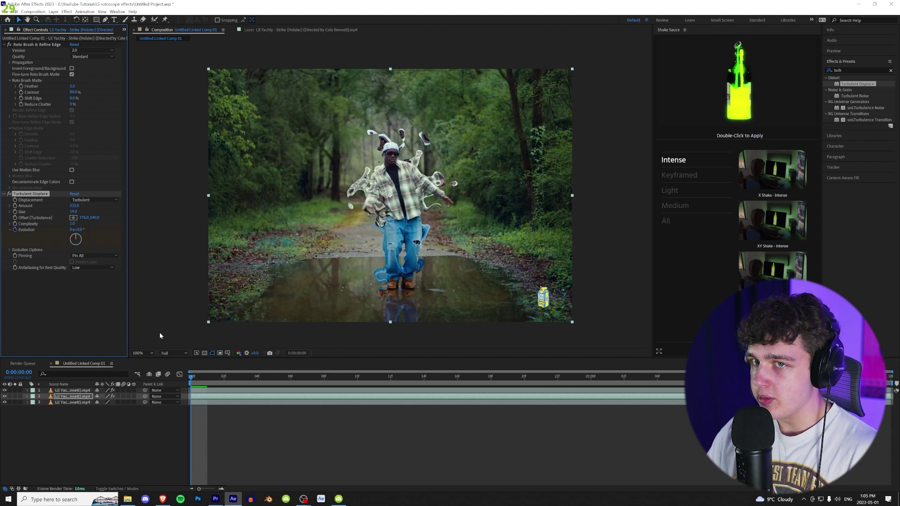
# - Animate the Turbulent Displace Evolution from 0° at the first frame through more than one full revolution, and preview the motion
pyautogui.press('space')
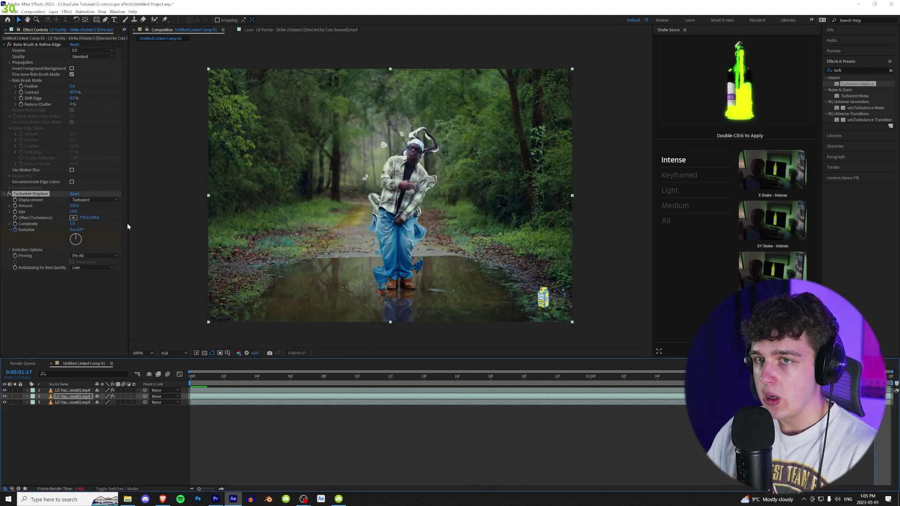
pyautogui.moveTo(83, 230); pyautogui.dragTo(192, 238)
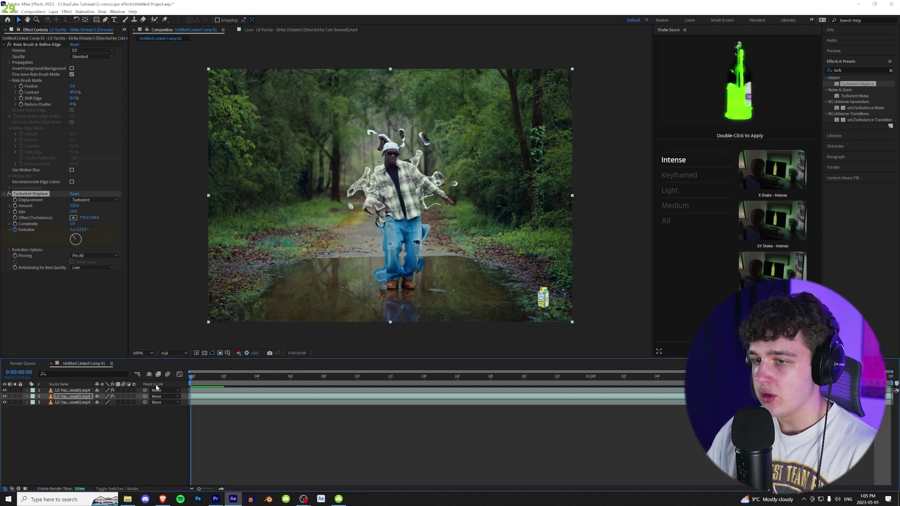
pyautogui.press('space')
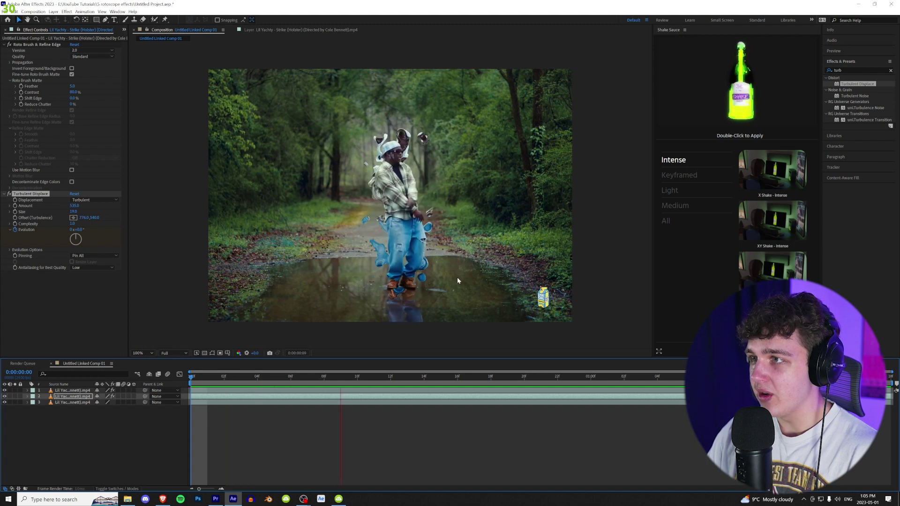
pyautogui.press('space')
# - Add the uni.Glow effect to the displaced cutout copy, place it above Turbulent Displace and preview it
pyautogui.click(849, 70)
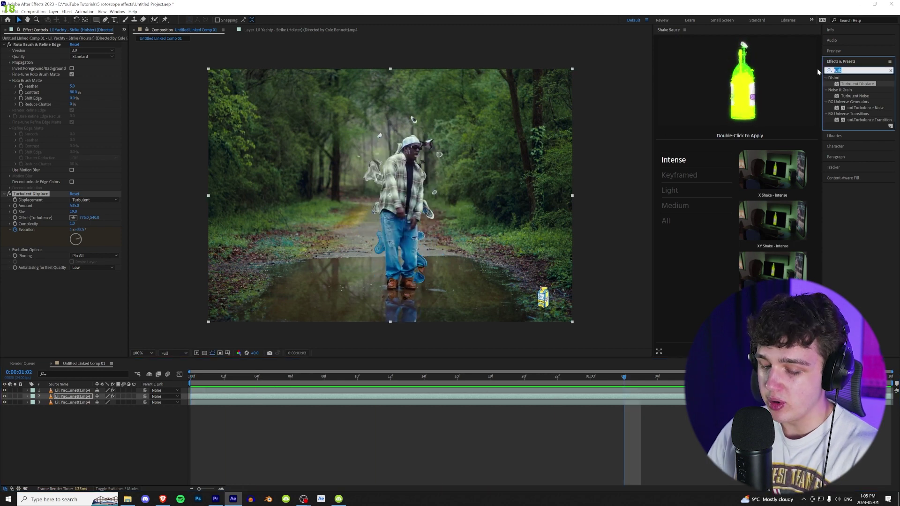
pyautogui.write('glow')
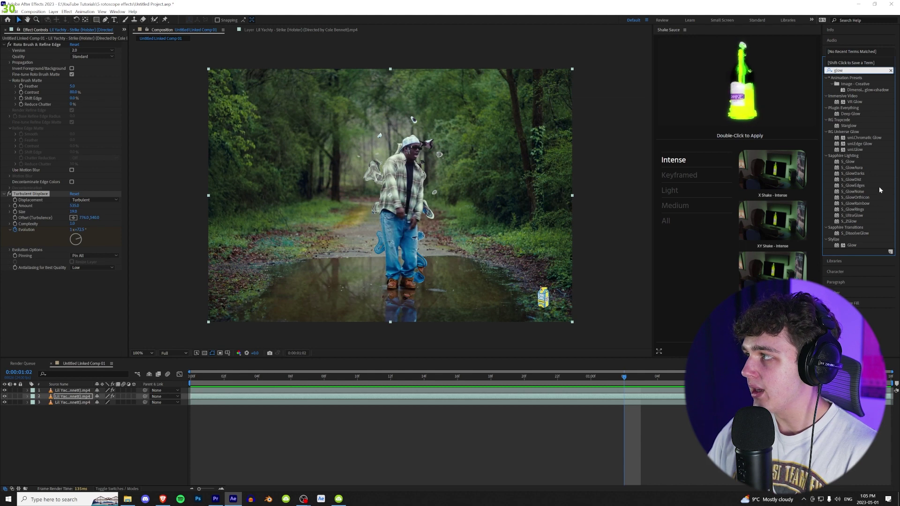
pyautogui.moveTo(854, 149); pyautogui.dragTo(73, 397)
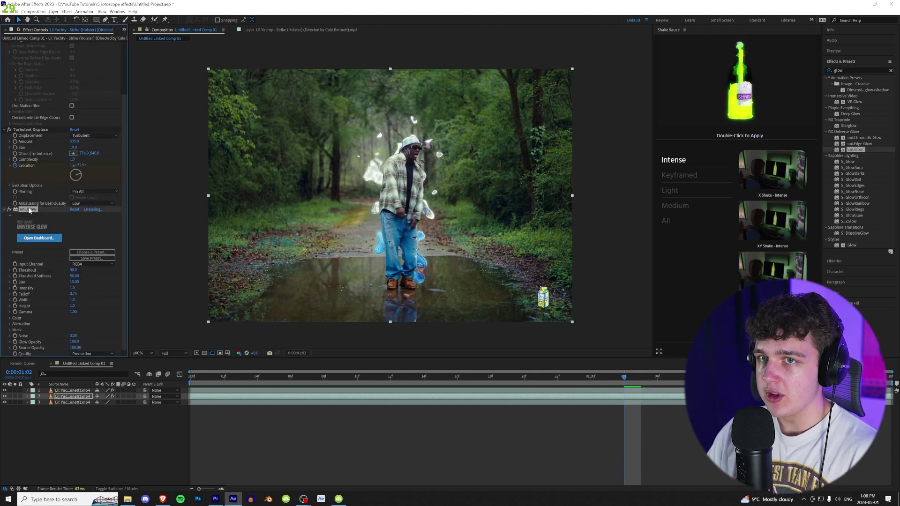
pyautogui.moveTo(31, 132); pyautogui.dragTo(31, 131)
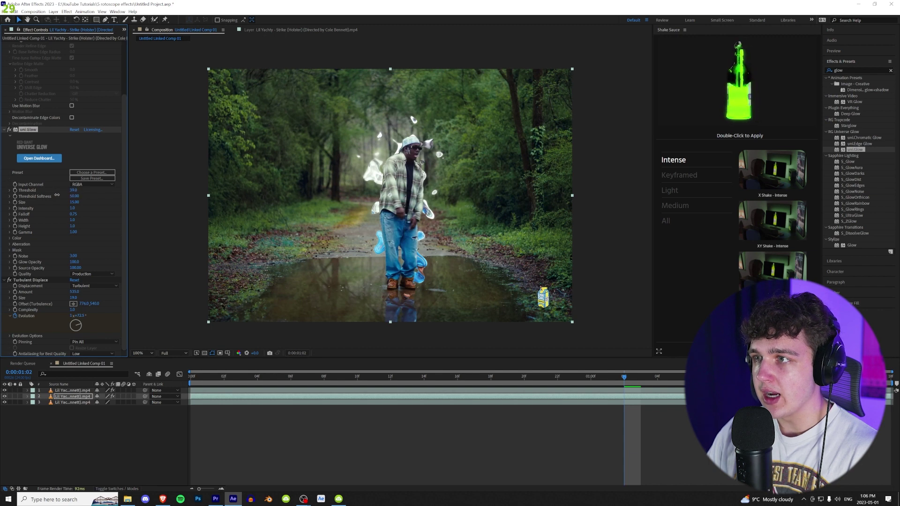
pyautogui.press('space')
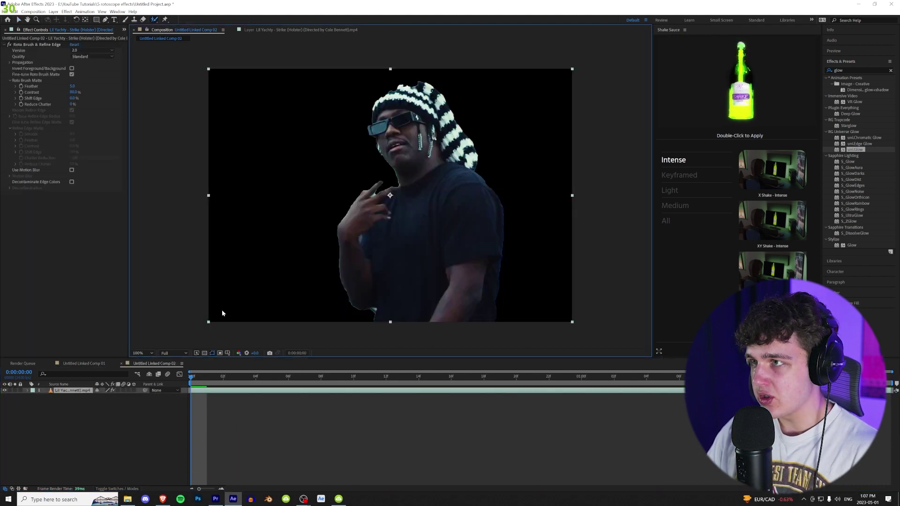
# - Duplicate the rotoscoped layer in Untitled Linked Comp 02 and remove Roto Brush from the lower copy to restore the background
pyautogui.click(65, 390)
pyautogui.hotkey('ctrl', 'd')
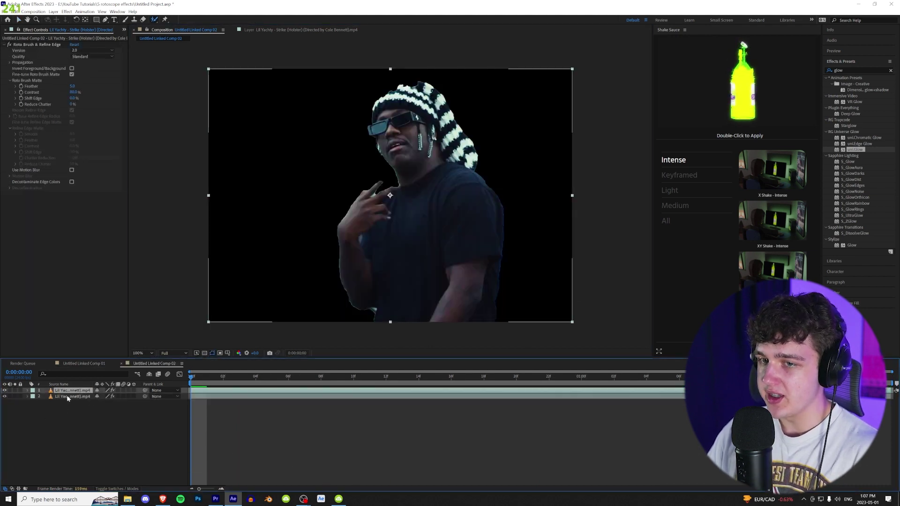
pyautogui.click(67, 397)
pyautogui.click(20, 44)
pyautogui.press('Delete')
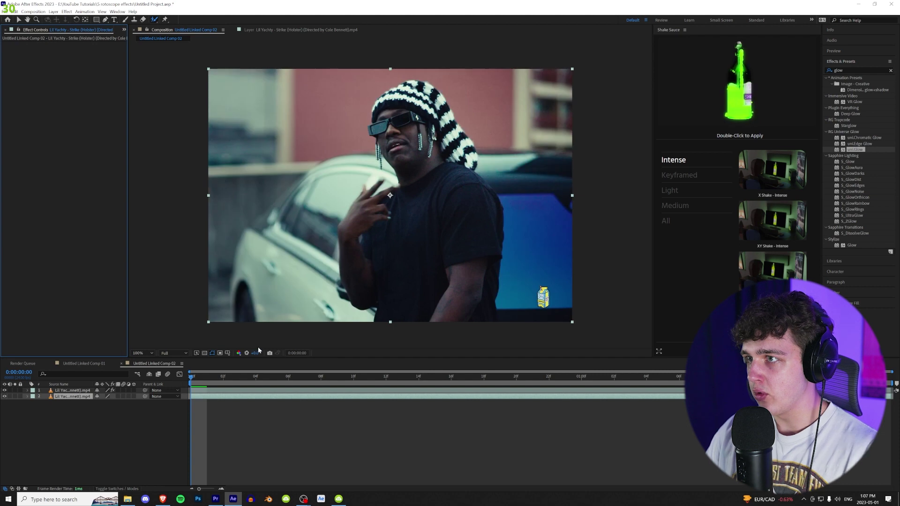
pyautogui.click(5, 396)
pyautogui.click(5, 397)
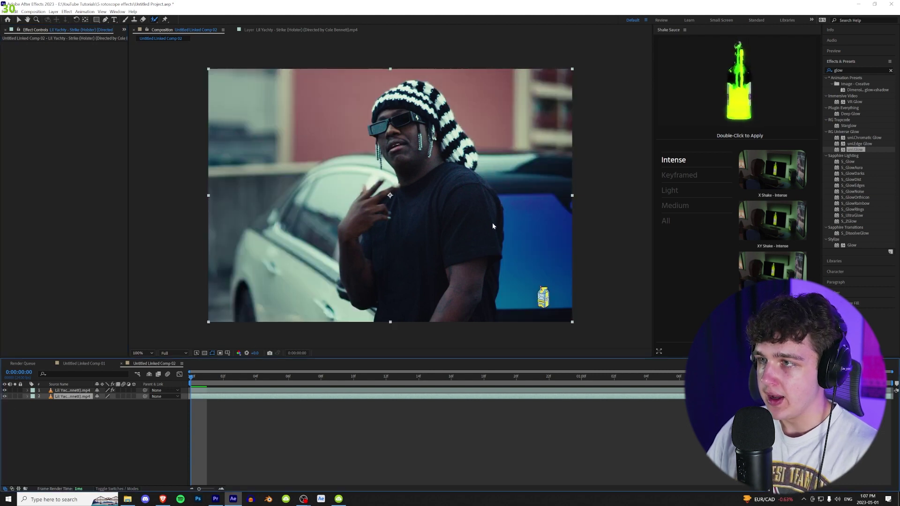
# - Duplicate the rotoscoped layer twice and enable motion blur on the two lower cutout copies
pyautogui.click(77, 390)
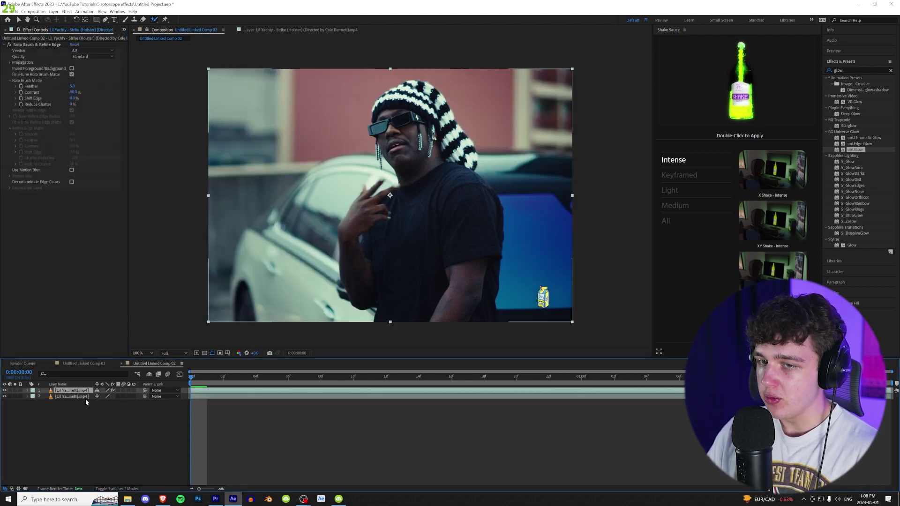
pyautogui.hotkey('ctrl', 'd')
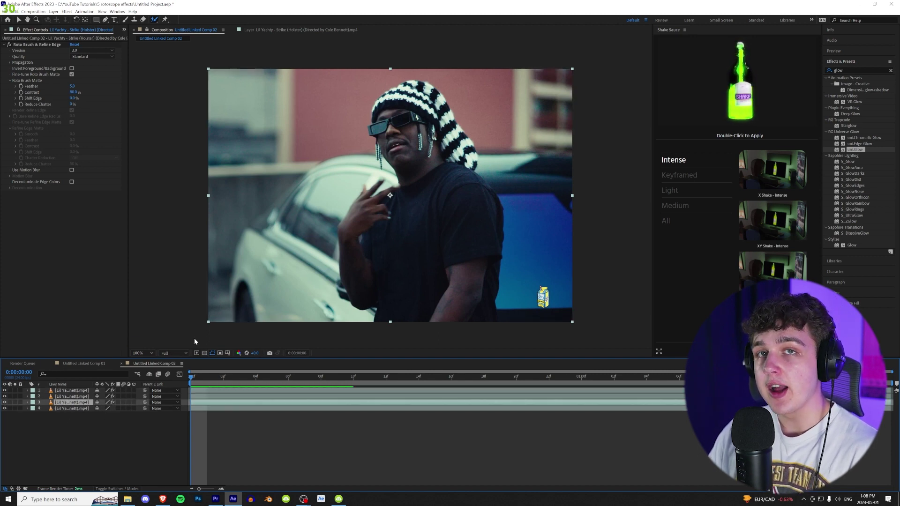
pyautogui.click(124, 397)
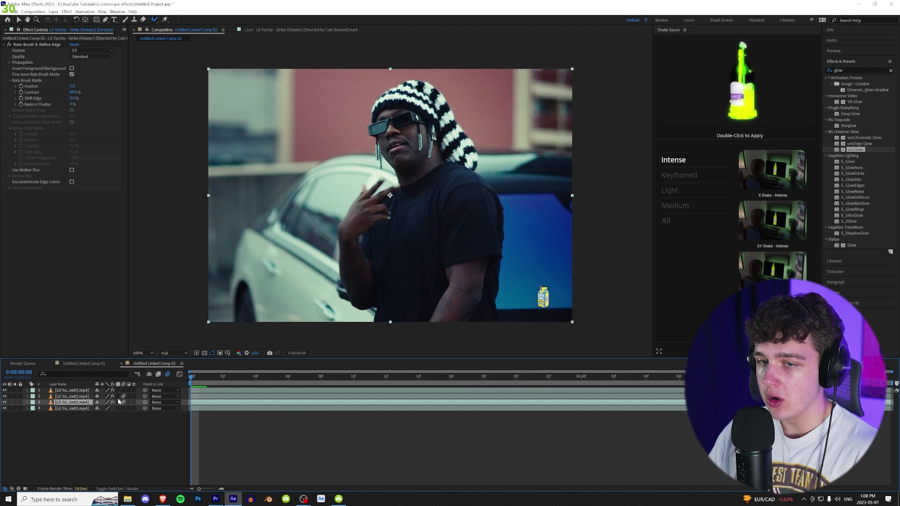
# - Keyframe Position and Scale on the second layer at the first frame, and set its X position to 257 at frame 6
pyautogui.click(71, 397)
pyautogui.click(27, 397)
pyautogui.click(35, 410)
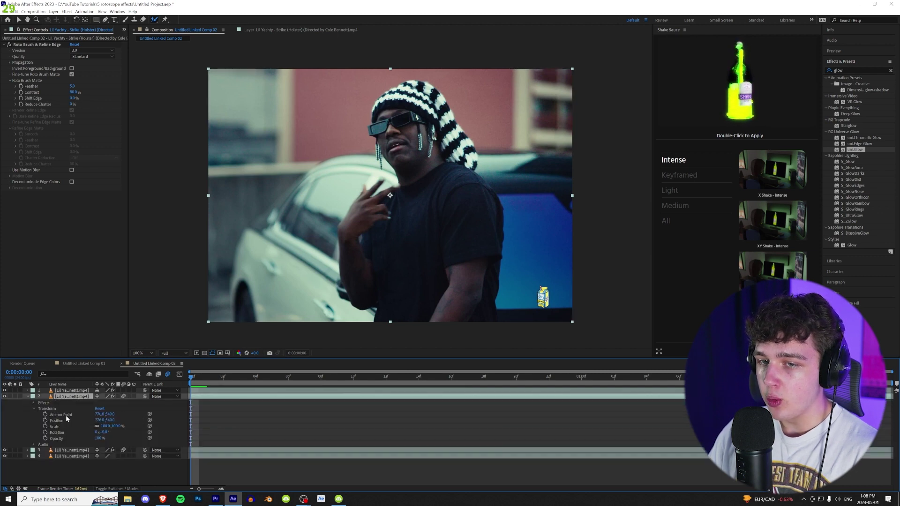
pyautogui.click(45, 421)
pyautogui.click(45, 426)
pyautogui.moveTo(201, 380); pyautogui.dragTo(288, 379)
pyautogui.moveTo(103, 421); pyautogui.dragTo(17, 427)
# - Keyframe the third layer's Position from the first frame to X 1274 at frame 6, and preview the three-way split
pyautogui.click(27, 450)
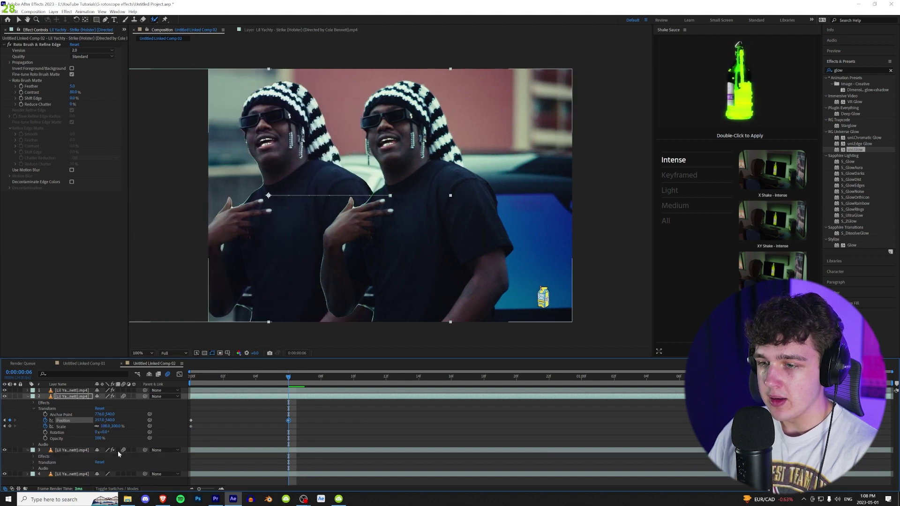
pyautogui.click(34, 463)
pyautogui.scroll(-1, 206, 406)
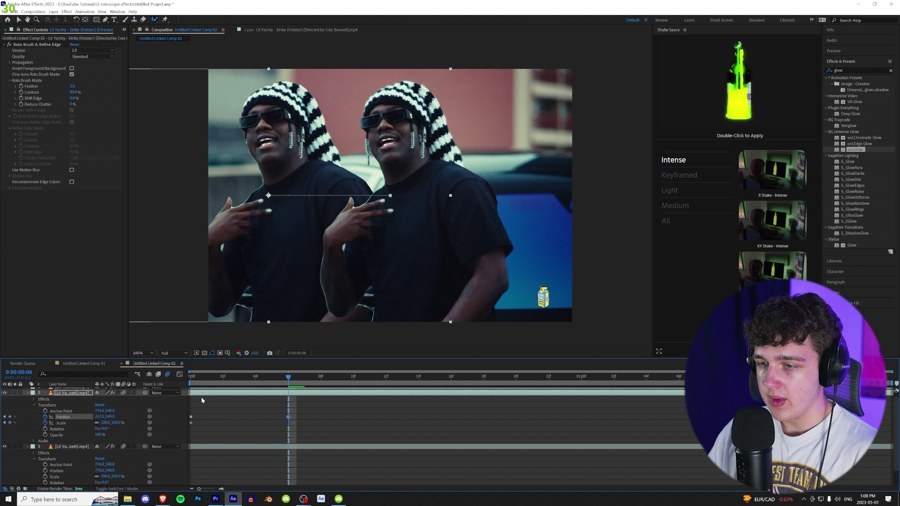
pyautogui.click(45, 471)
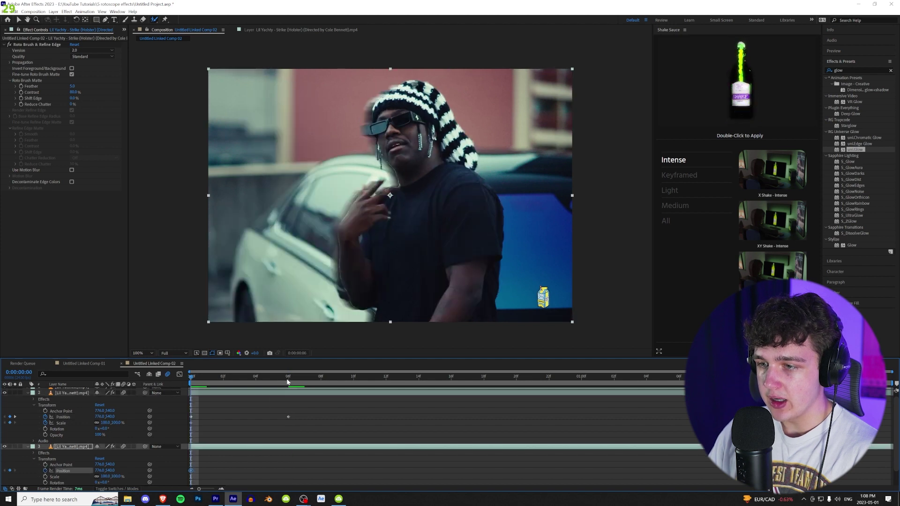
pyautogui.click(289, 378)
pyautogui.moveTo(99, 470); pyautogui.dragTo(272, 467)
pyautogui.press('Home')
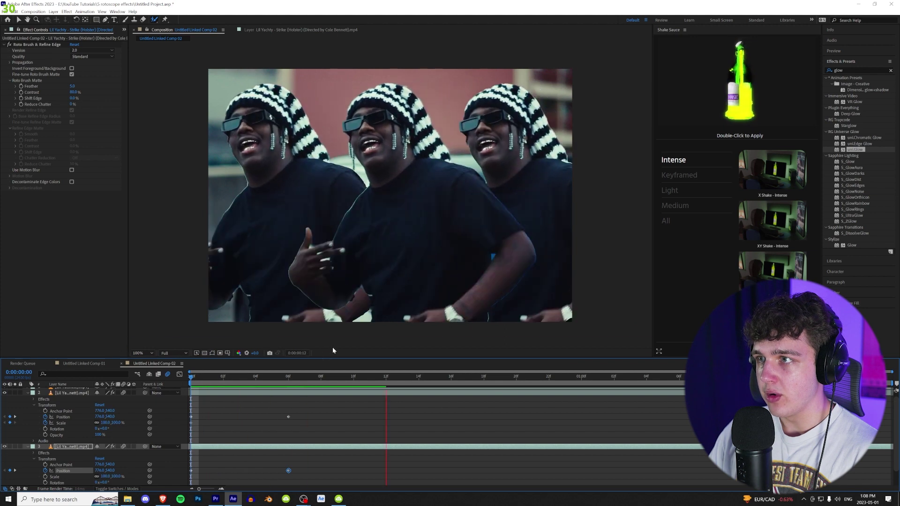
pyautogui.press('space')
# - Adjust the Shift Edge of the Roto Brush matte on the third layer, judging it with the copies spread apart
pyautogui.moveTo(193, 379); pyautogui.dragTo(304, 385)
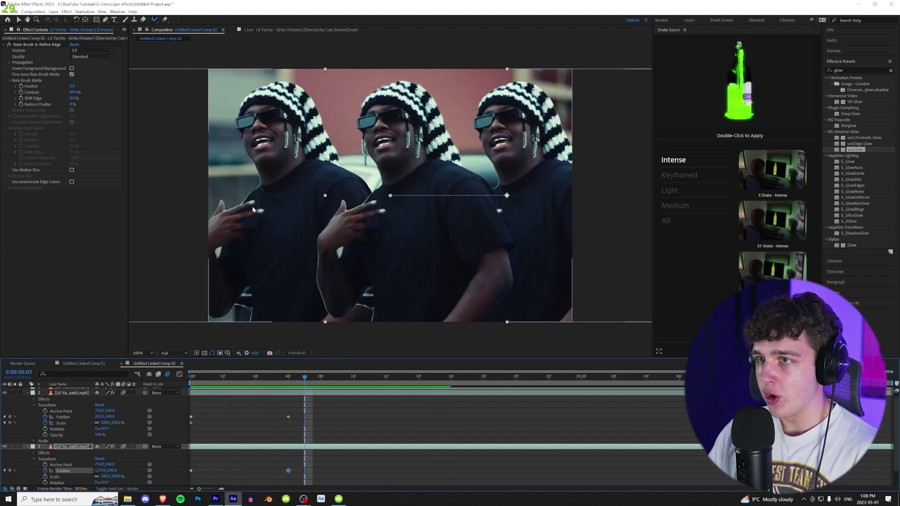
pyautogui.click(38, 44)
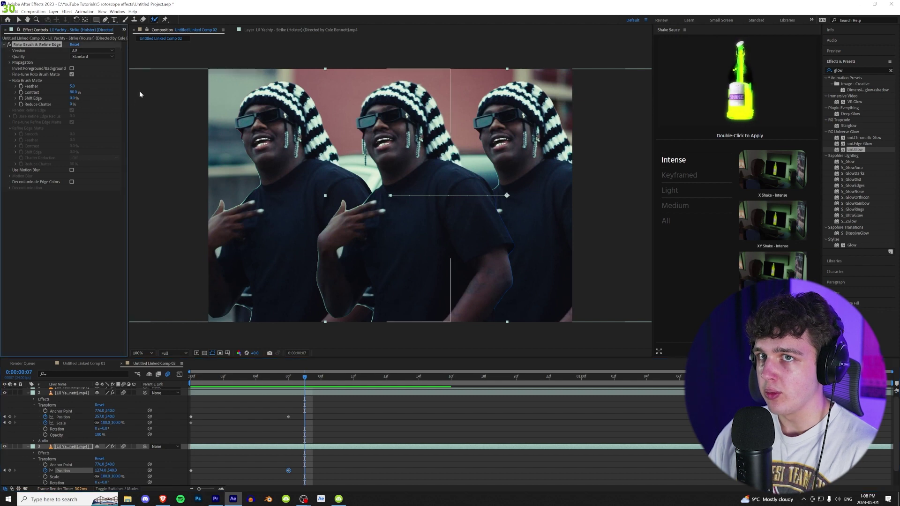
pyautogui.moveTo(70, 99); pyautogui.dragTo(61, 102)
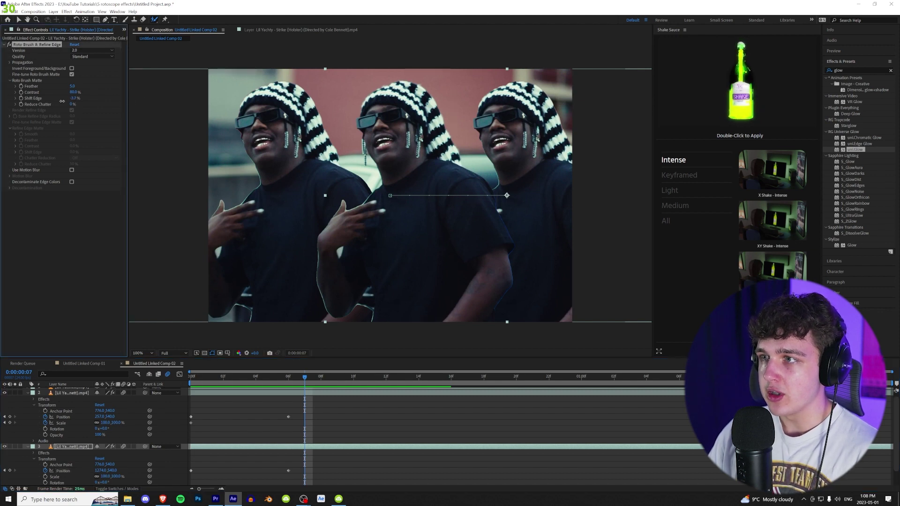
pyautogui.moveTo(5, 112); pyautogui.dragTo(49, 112)
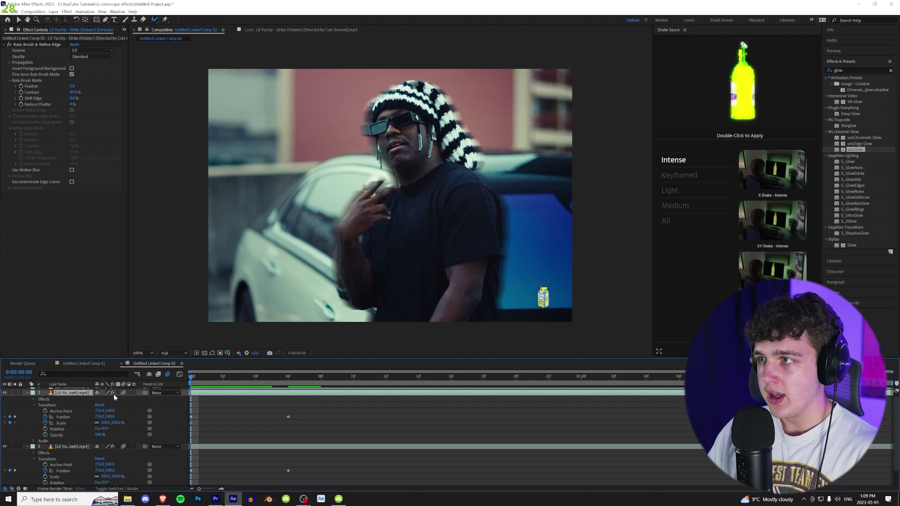
# - Preview the split, move the end Position keyframes of both side copies to frame 2, and select the second layer's keyframes
pyautogui.press('space')
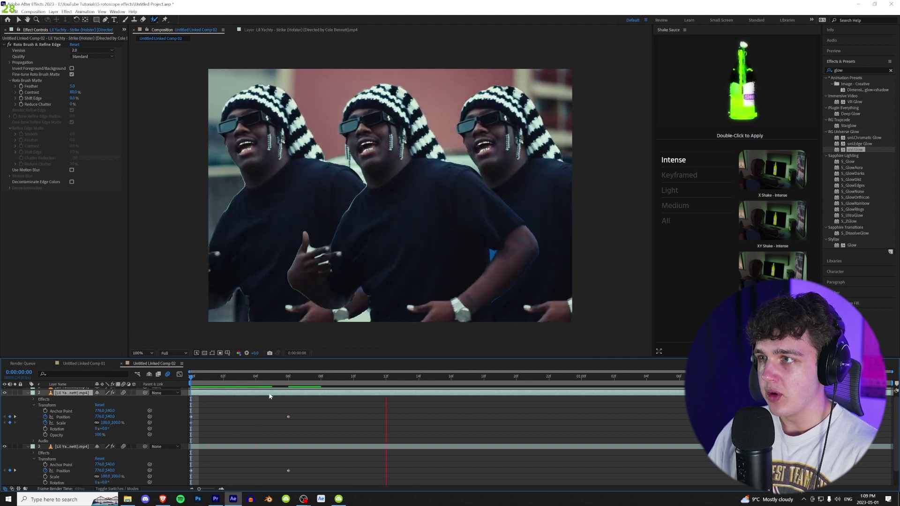
pyautogui.press('space')
pyautogui.moveTo(300, 420); pyautogui.dragTo(280, 413)
pyautogui.moveTo(297, 465); pyautogui.dragTo(277, 472)
pyautogui.moveTo(289, 417); pyautogui.dragTo(229, 423)
pyautogui.moveTo(201, 376); pyautogui.dragTo(121, 391)
pyautogui.moveTo(235, 409); pyautogui.dragTo(188, 429)
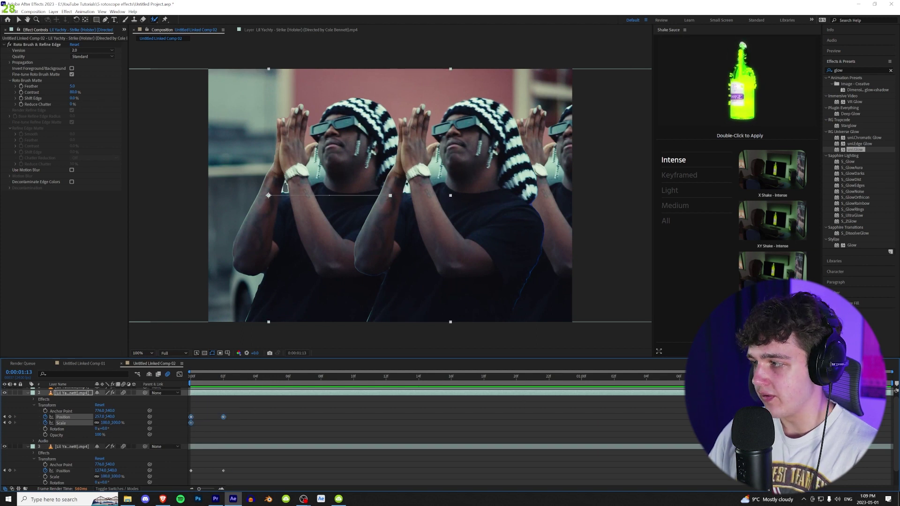
# - Paste the second layer's Position and Scale keyframes and the third layer's Position keyframes near the end of the clip
pyautogui.hotkey('ctrl', 'v')
pyautogui.hotkey('ctrl', 'shift', 'z')
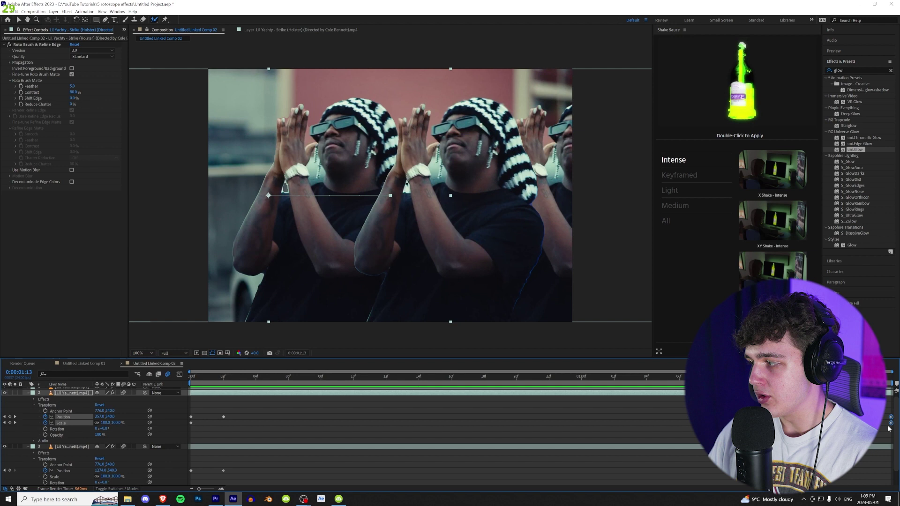
pyautogui.scroll(-2, 409, 468)
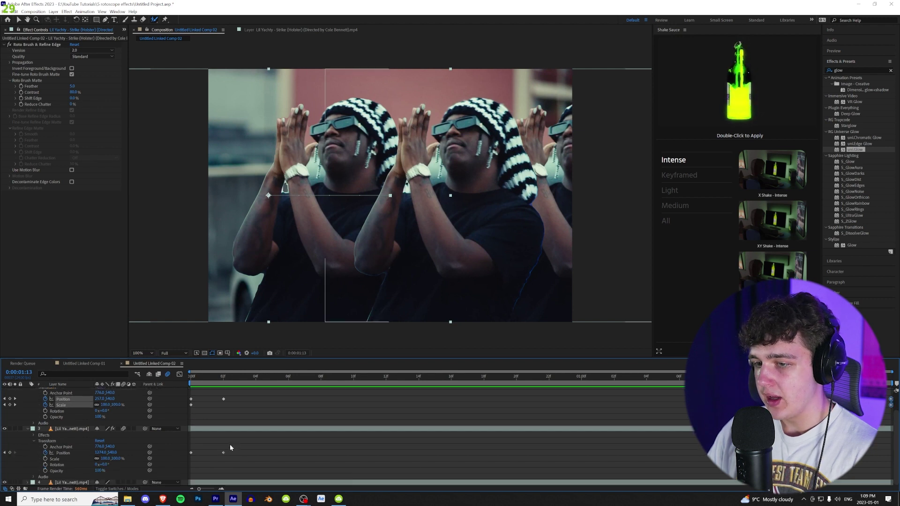
pyautogui.moveTo(230, 447); pyautogui.dragTo(186, 461)
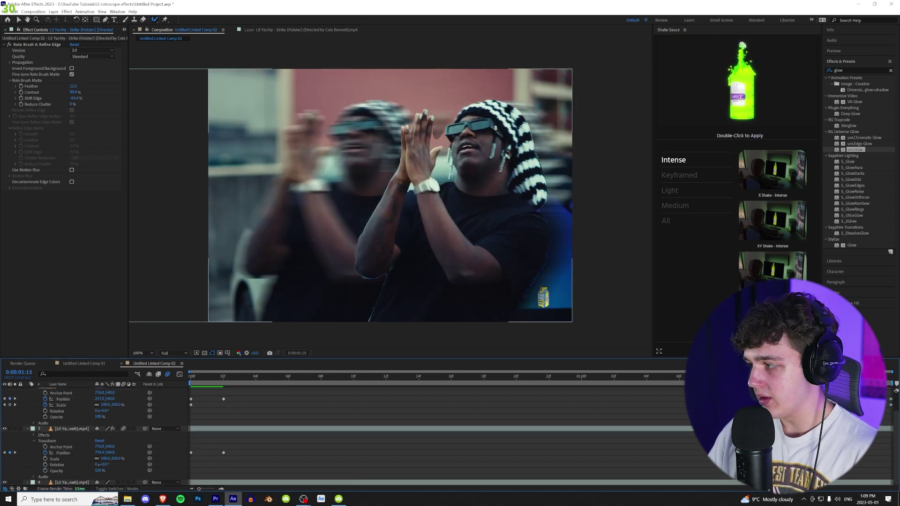
pyautogui.moveTo(825, 453)
pyautogui.mouseDown()
pyautogui.moveTo(892, 453)
pyautogui.moveTo(825, 453)
pyautogui.mouseUp()
pyautogui.click(867, 463)
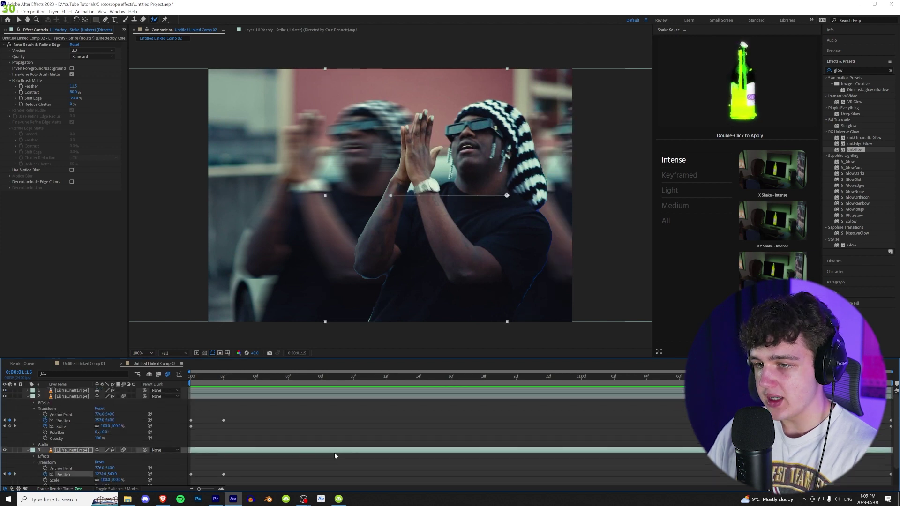
# - Preview the split, remove the side copies' keyframes at the clip's end, and move their spread Position keyframes to frame 4
pyautogui.press('space')
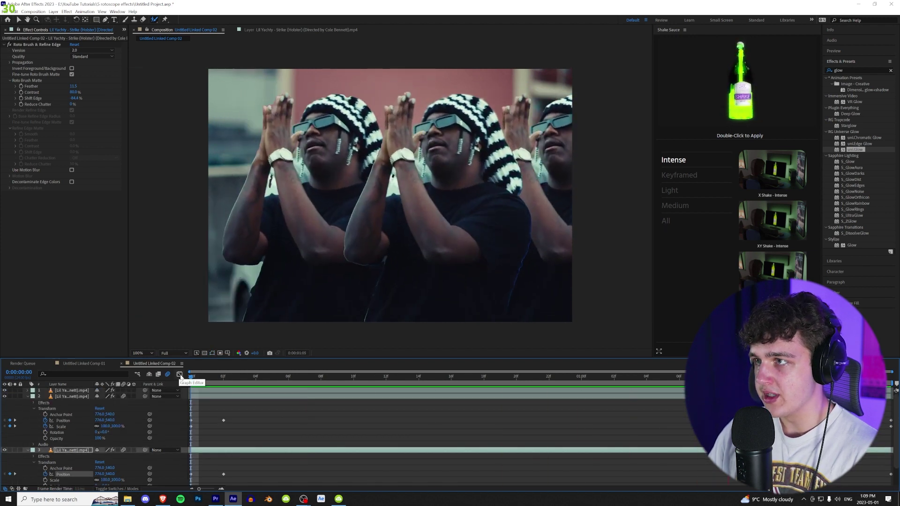
pyautogui.click(99, 421)
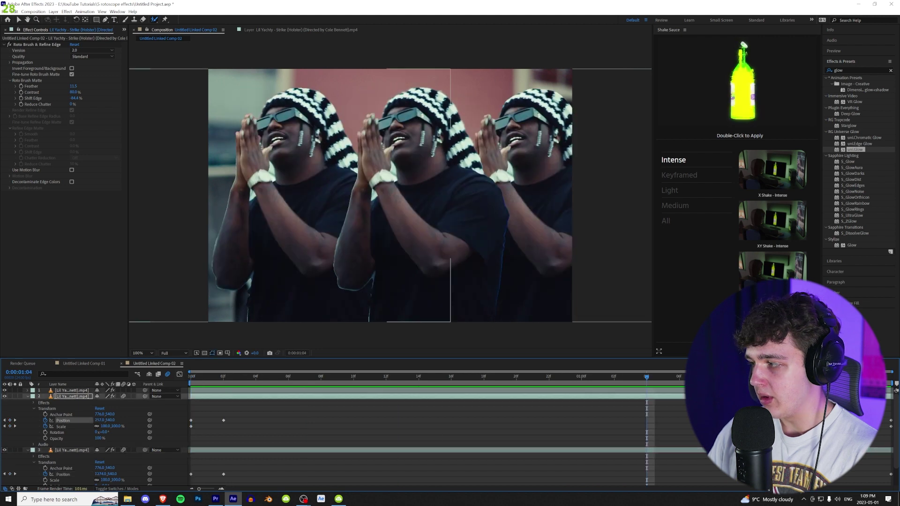
pyautogui.moveTo(885, 416); pyautogui.dragTo(894, 431)
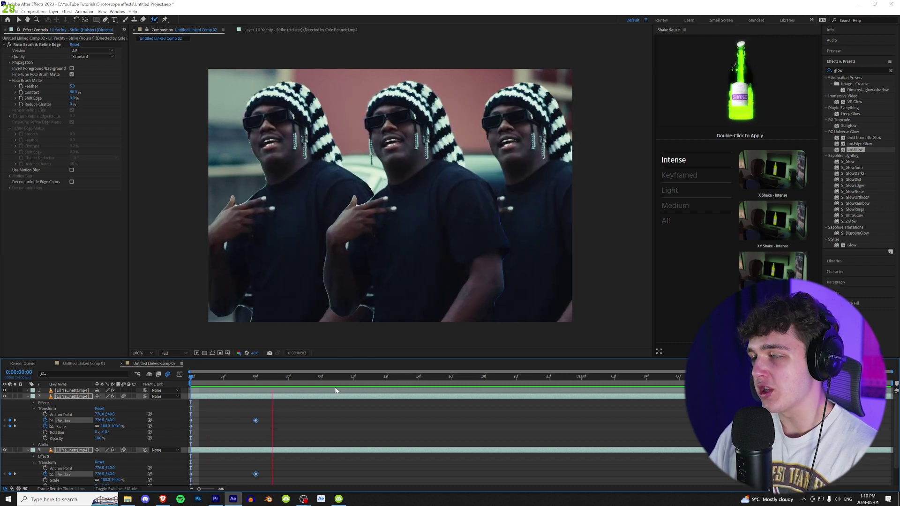
# - Apply Easy Ease to the side copies' Position and Scale keyframes, and preview the split from the start
pyautogui.click(336, 377)
pyautogui.moveTo(272, 413); pyautogui.dragTo(187, 428)
pyautogui.rightClick(256, 421)
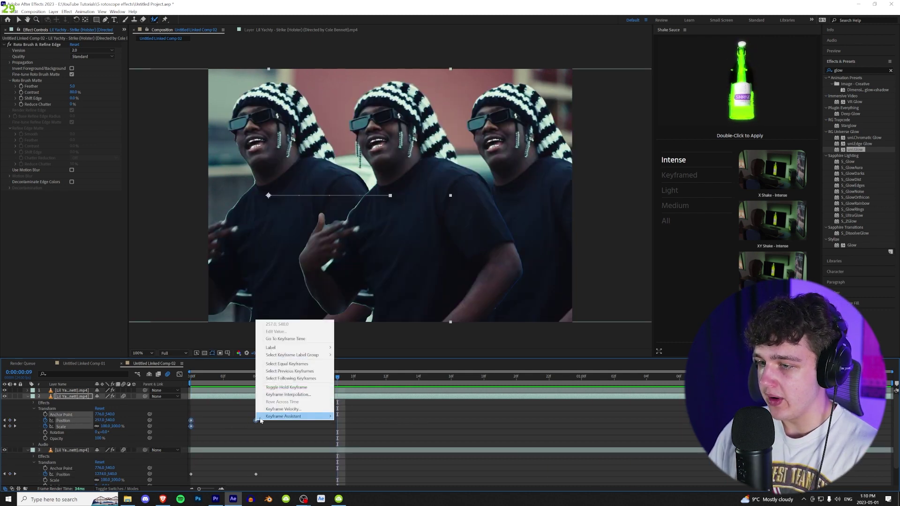
pyautogui.moveTo(264, 417)
pyautogui.click(352, 438)
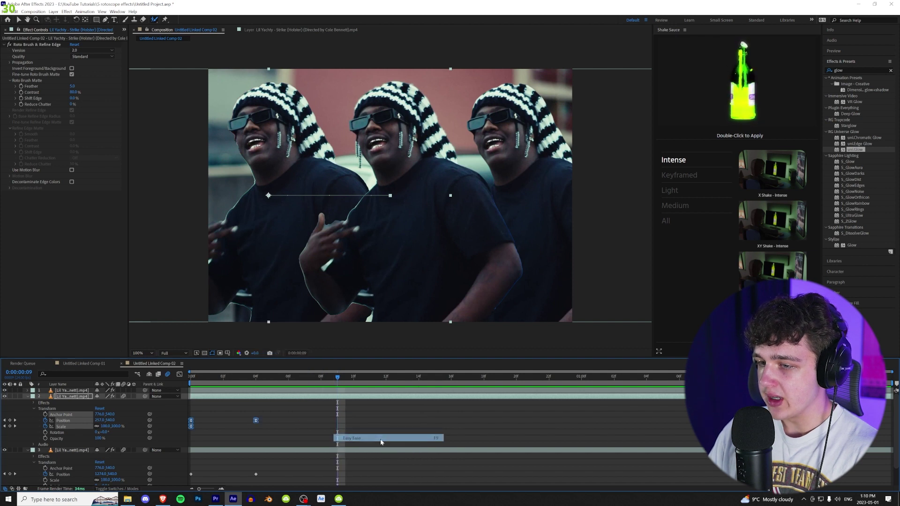
pyautogui.moveTo(684, 466); pyautogui.dragTo(189, 477)
pyautogui.click(196, 376)
pyautogui.press('space')
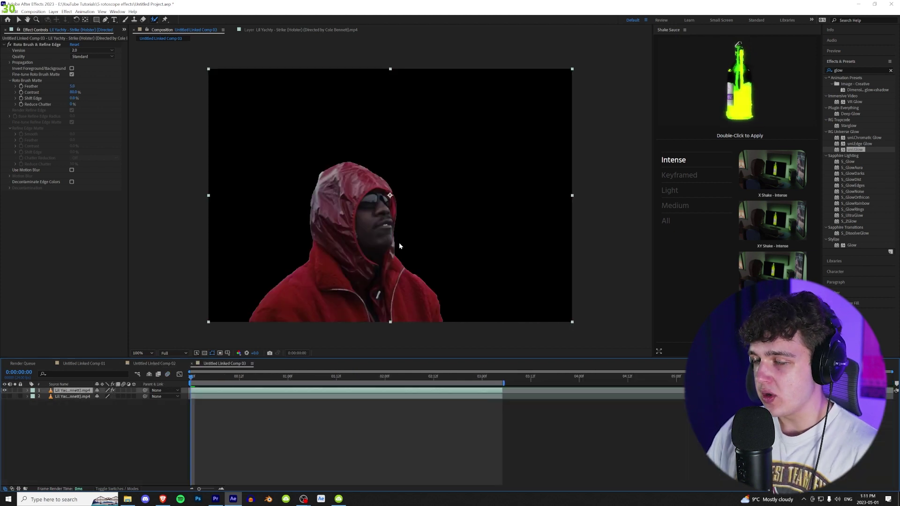
# - Check the clip with its background layer shown and hidden, and duplicate the rotoscoped subject layer in Untitled Linked Comp 03
pyautogui.click(6, 396)
pyautogui.click(5, 397)
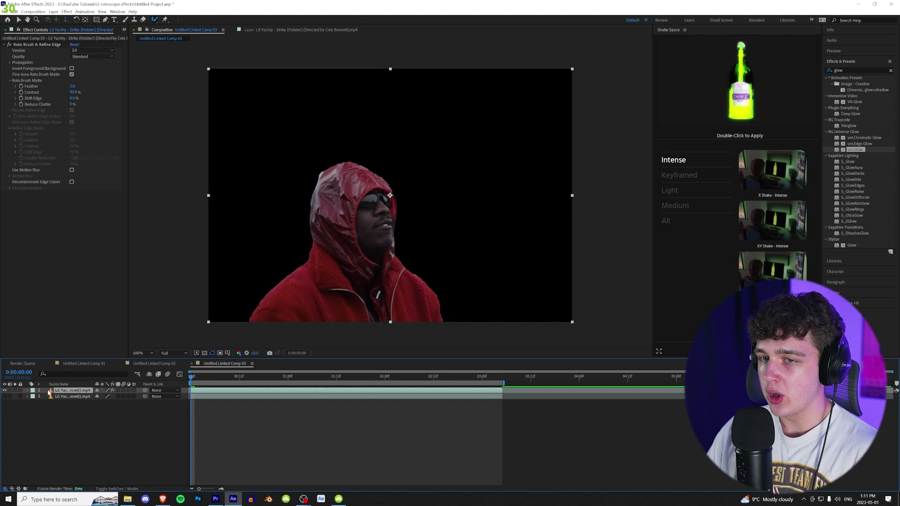
pyautogui.hotkey('ctrl', 'd')
# - Apply Find Edges to the duplicated top layer with Invert enabled and Blend With Original kept at 0%
pyautogui.click(846, 70)
pyautogui.press('BackSpace')
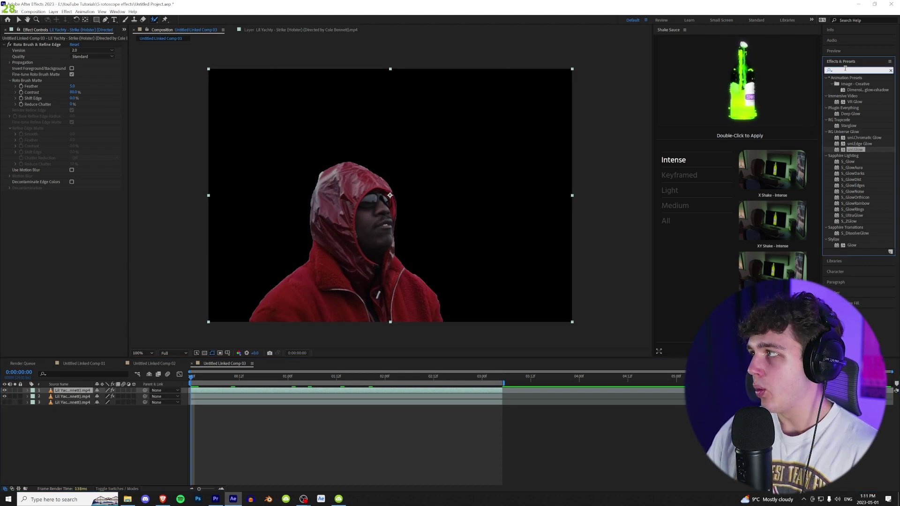
pyautogui.write('fin')
pyautogui.moveTo(866, 129); pyautogui.dragTo(89, 391)
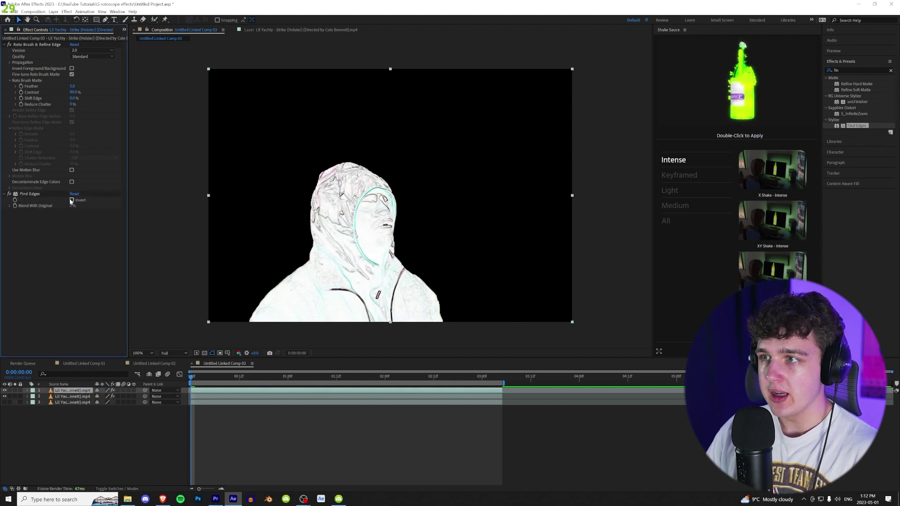
pyautogui.click(71, 200)
pyautogui.click(72, 207)
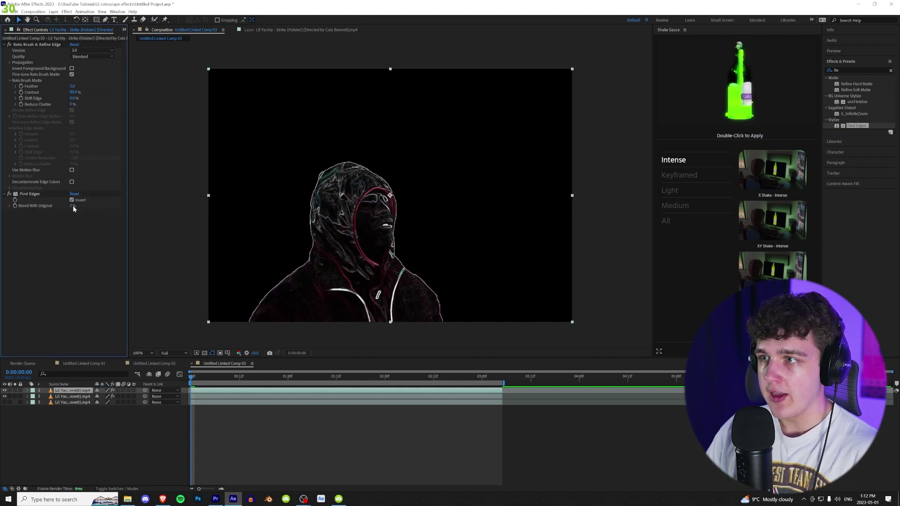
pyautogui.moveTo(76, 205)
pyautogui.mouseDown()
pyautogui.moveTo(101, 207)
pyautogui.moveTo(60, 207)
pyautogui.mouseUp()
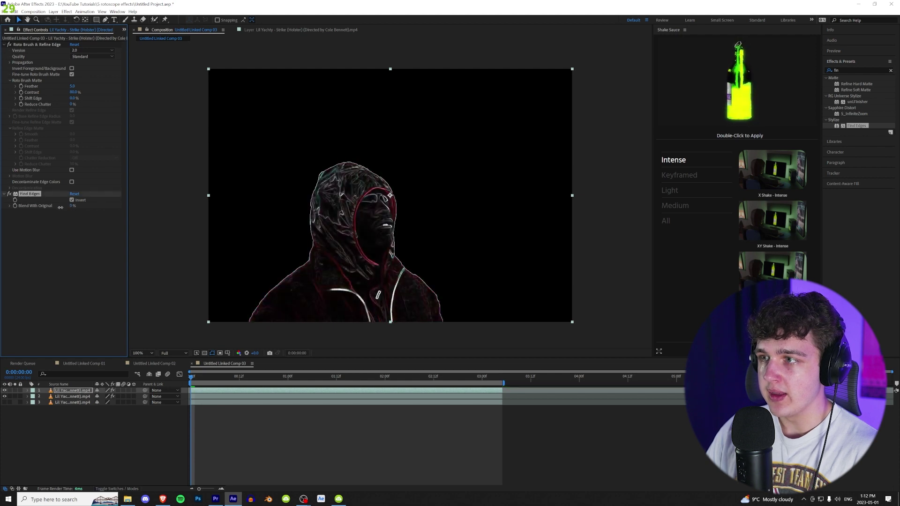
# - Apply the Tint effect to the top layer and set its Map White To colour to bright green
pyautogui.click(845, 69)
pyautogui.press('BackSpace')
pyautogui.press('BackSpace')
pyautogui.press('BackSpace')
pyautogui.write('tint')
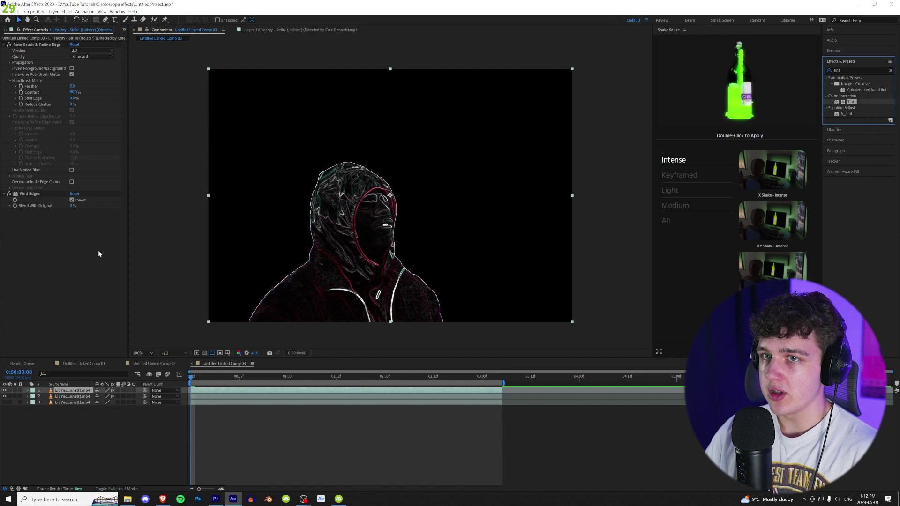
pyautogui.moveTo(98, 254); pyautogui.dragTo(97, 253)
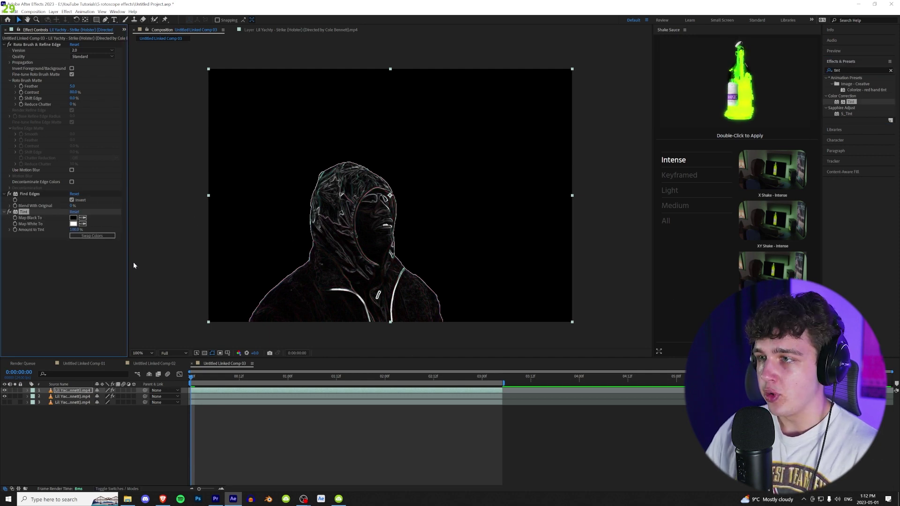
pyautogui.click(73, 224)
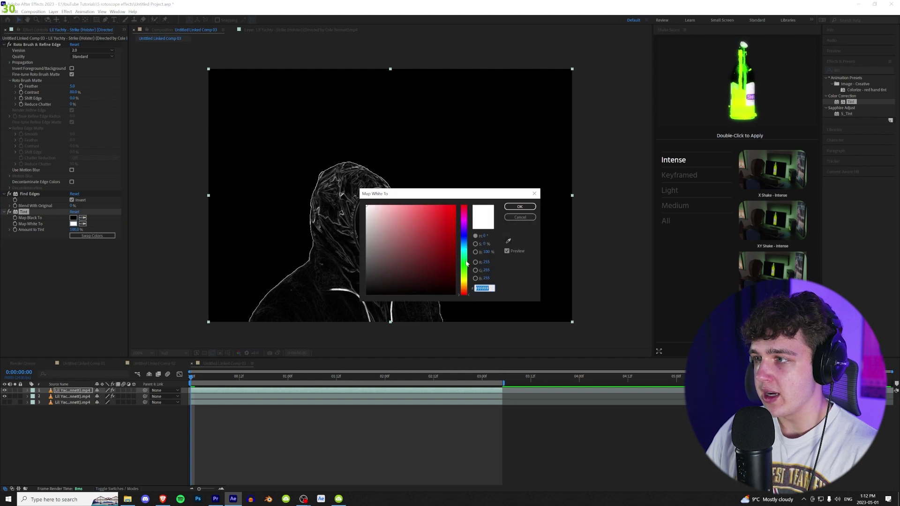
pyautogui.click(466, 265)
pyautogui.click(520, 207)
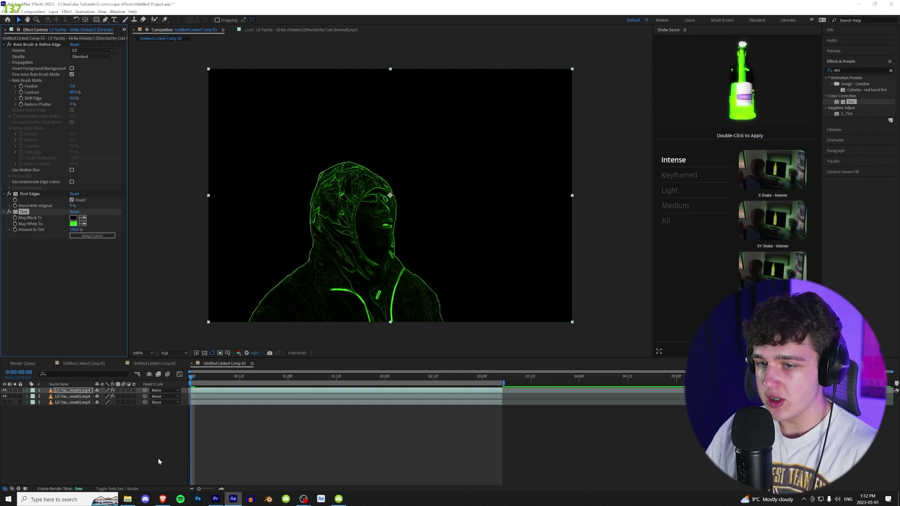
# - Set the outline layer's blending mode to Screen and play the clip to check the green edges over the subject
pyautogui.click(118, 489)
pyautogui.click(110, 391)
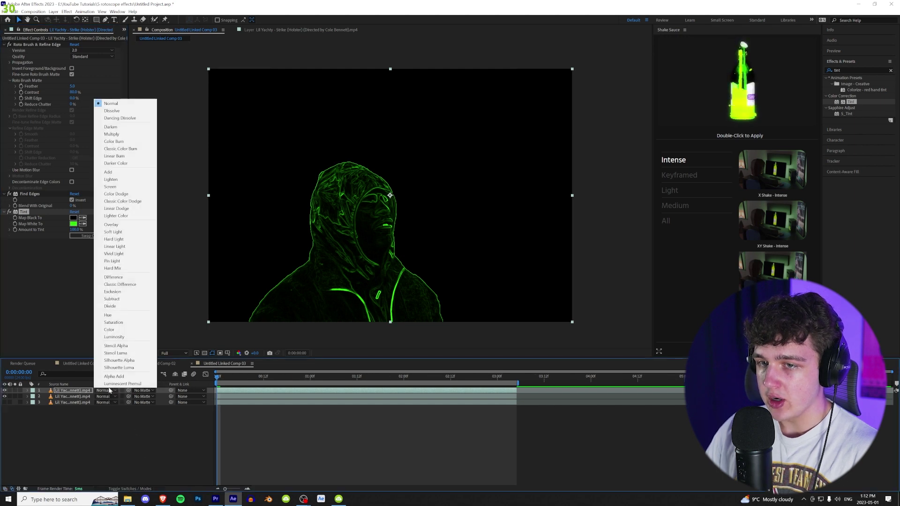
pyautogui.click(112, 187)
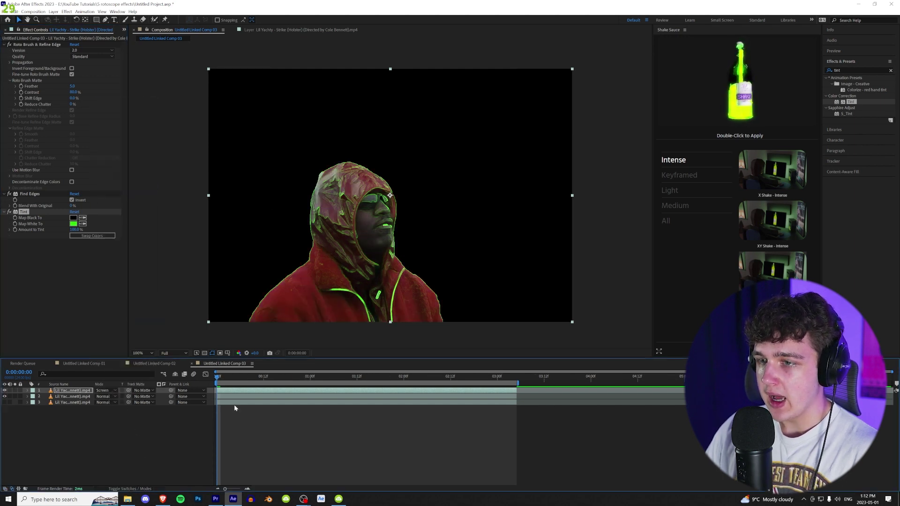
pyautogui.press('space')
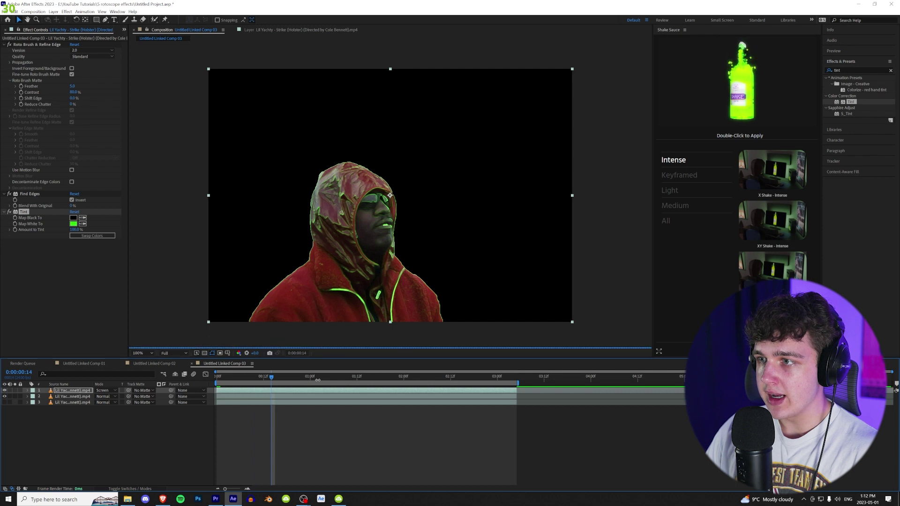
pyautogui.press('space')
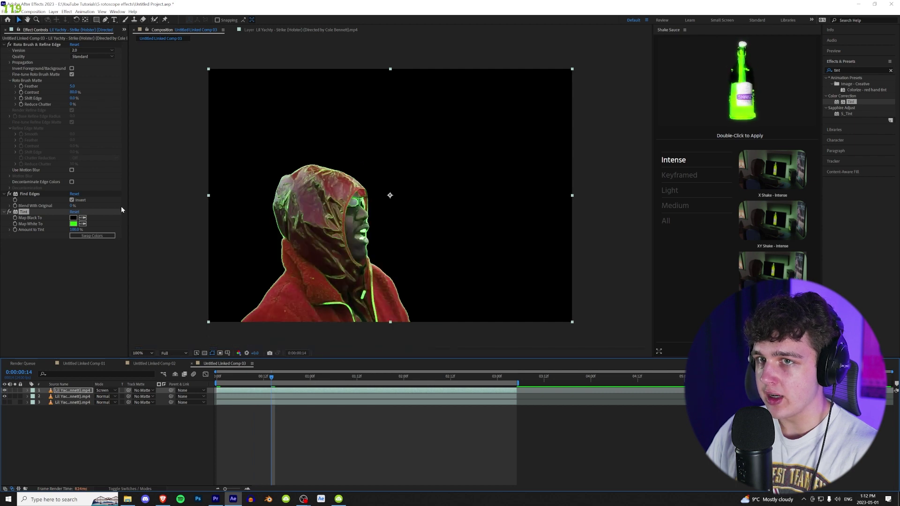
# - Try other hues for the Tint effect's Map White To colour, and scrub ahead to frame 19
pyautogui.click(73, 224)
pyautogui.moveTo(581, 195)
pyautogui.mouseDown()
pyautogui.moveTo(586, 225)
pyautogui.moveTo(596, 188)
pyautogui.moveTo(589, 259)
pyautogui.mouseUp()
pyautogui.moveTo(589, 259); pyautogui.dragTo(589, 263)
pyautogui.moveTo(280, 377); pyautogui.dragTo(292, 377)
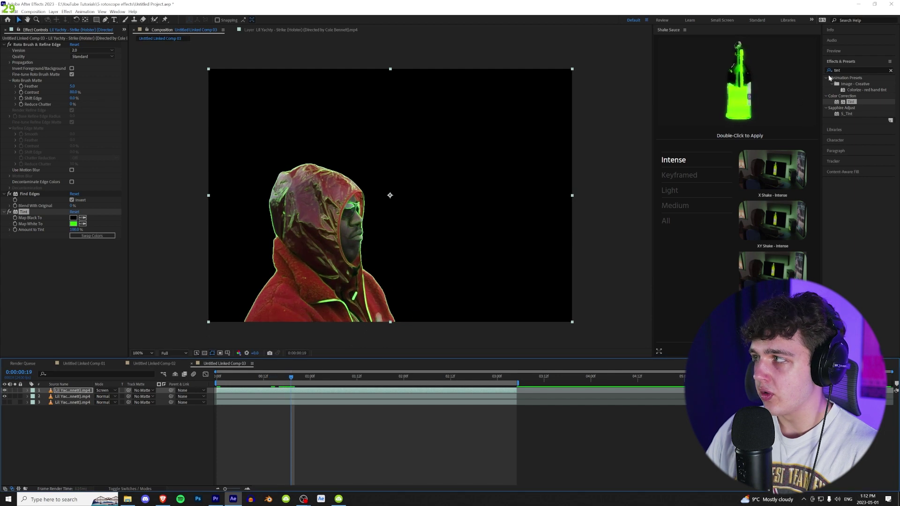
# - Apply the Color Balance (HLS) effect below Tint on the outline layer
pyautogui.click(843, 71)
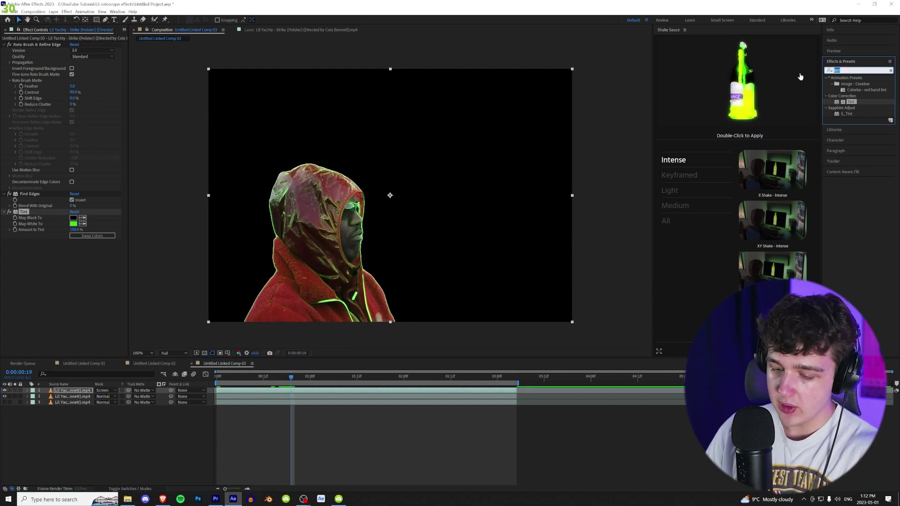
pyautogui.write('hls')
pyautogui.moveTo(859, 86); pyautogui.dragTo(19, 254)
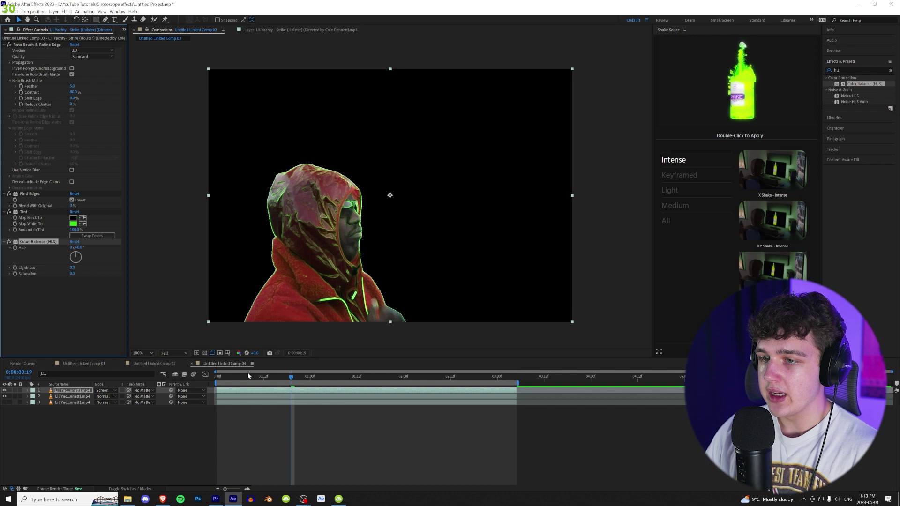
# - Keyframe the Color Balance Hue at the first frame, raise it past one full turn at 0:00:03:04, and preview the colour cycle
pyautogui.press('Home')
pyautogui.click(14, 253)
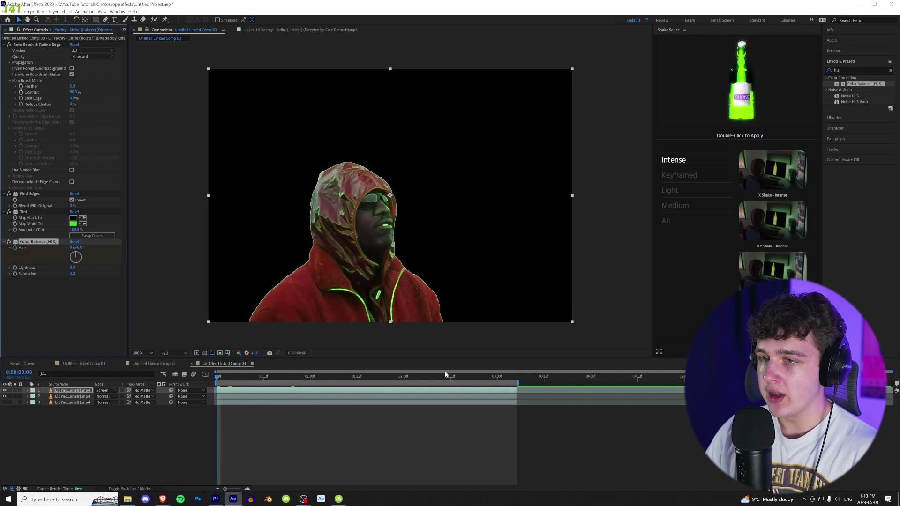
pyautogui.click(517, 382)
pyautogui.moveTo(82, 248); pyautogui.dragTo(252, 250)
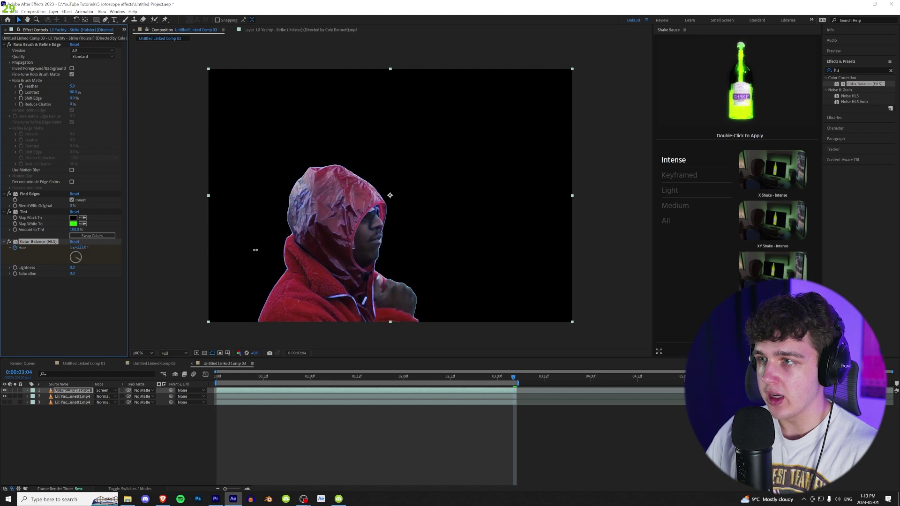
pyautogui.press('space')
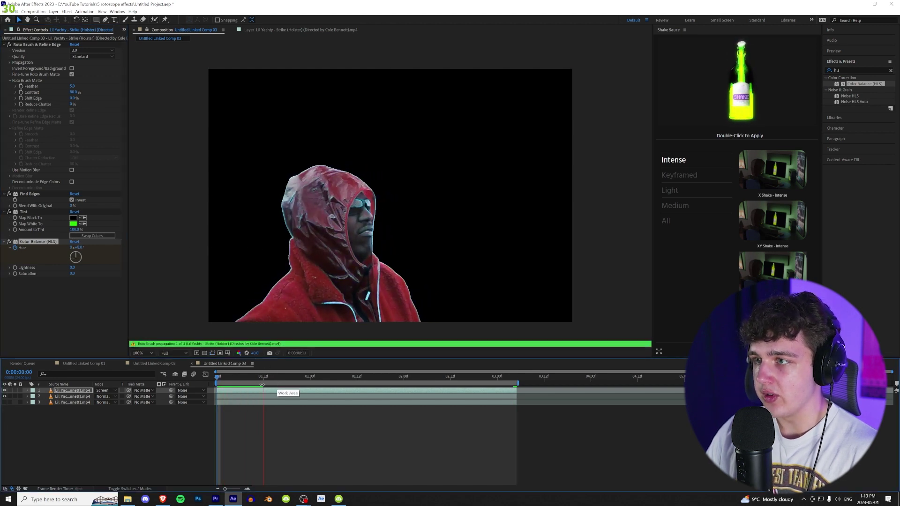
pyautogui.press('space')
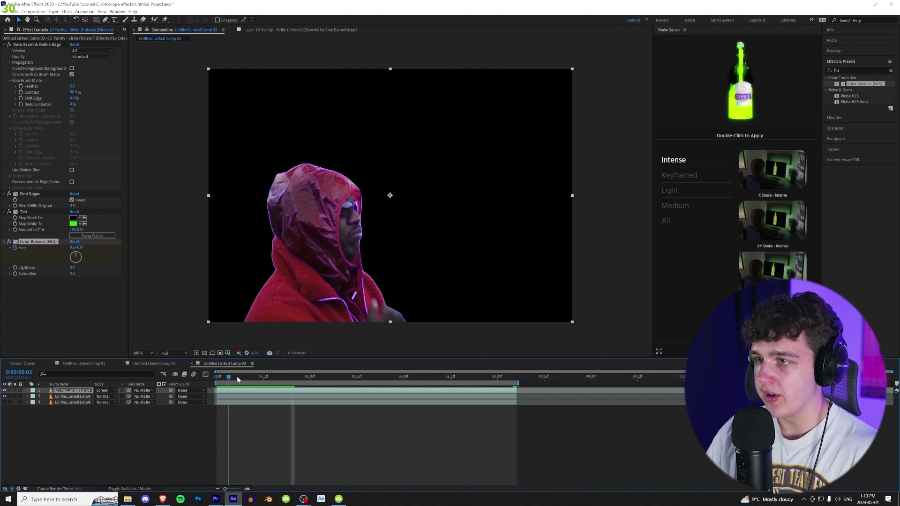
# - Apply uni.Glow to the outline layer with a larger Size and Threshold about 25, and preview it with the background layer shown
pyautogui.click(844, 69)
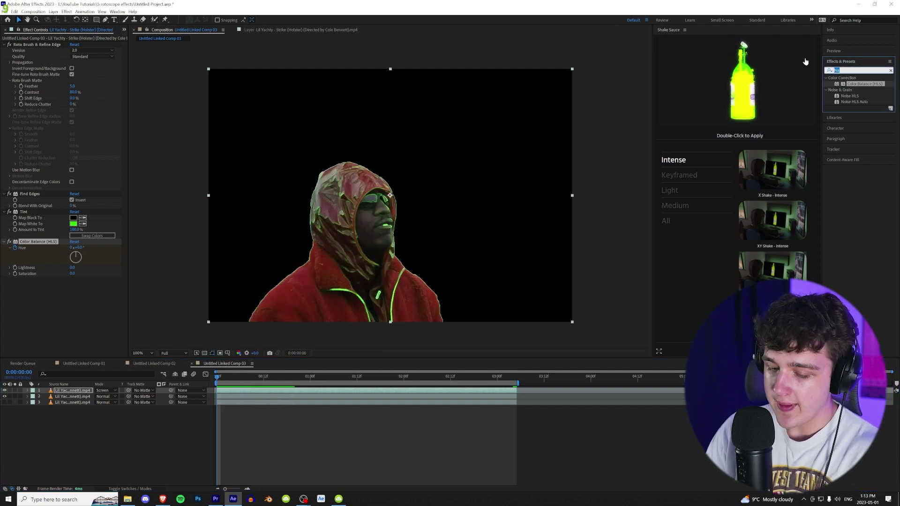
pyautogui.write('glow')
pyautogui.moveTo(855, 149); pyautogui.dragTo(94, 391)
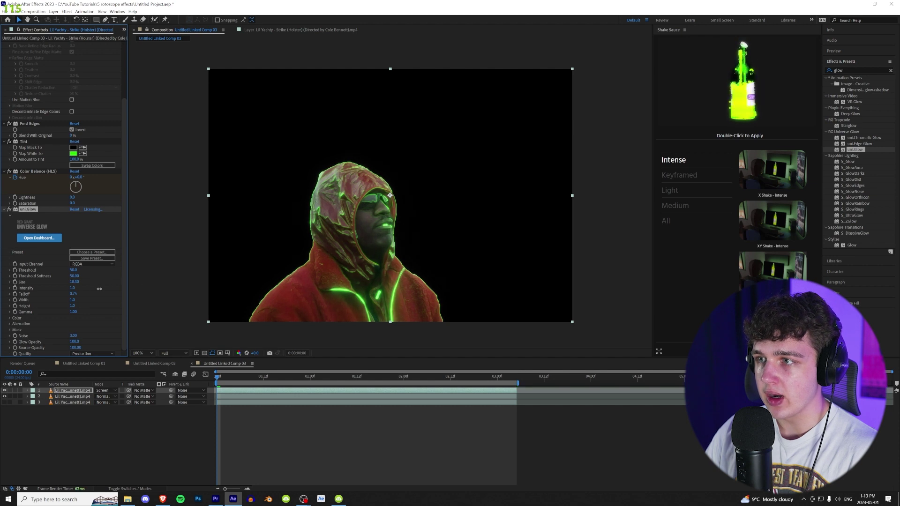
pyautogui.moveTo(188, 283); pyautogui.dragTo(1, 286)
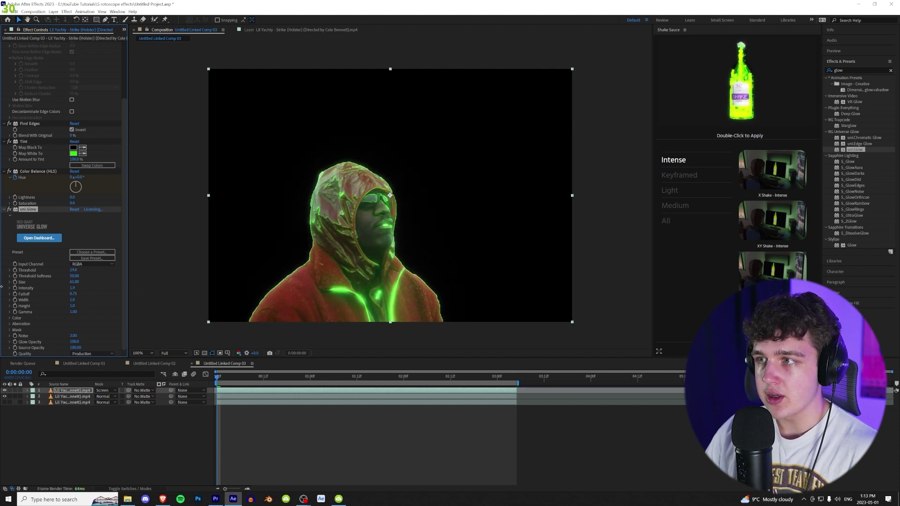
pyautogui.press('space')
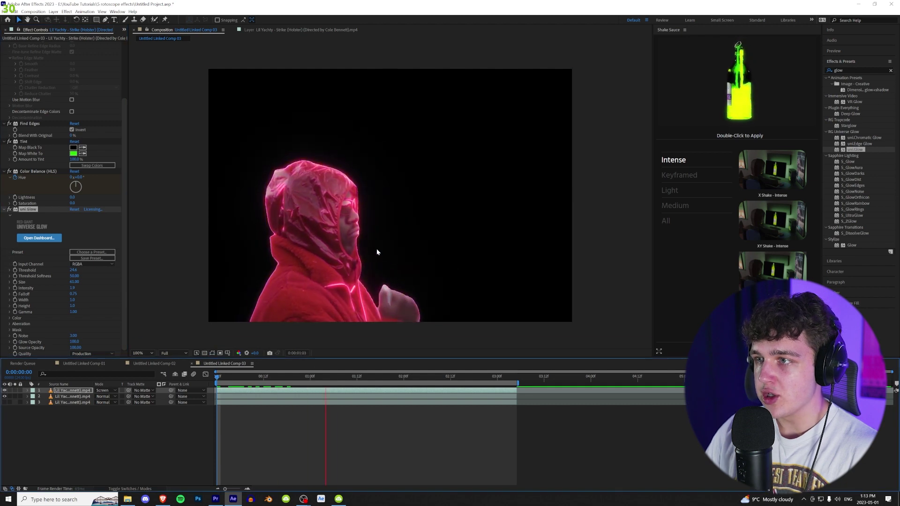
pyautogui.click(6, 402)
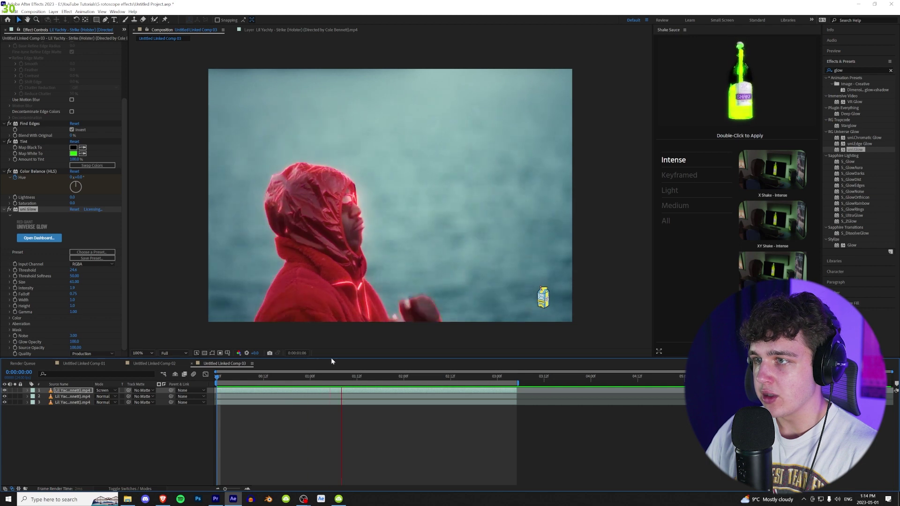
# - Apply Turbulent Displace to the glowing outline layer and keyframe its Amount at 0 on the first frame
pyautogui.press('space')
pyautogui.click(842, 70)
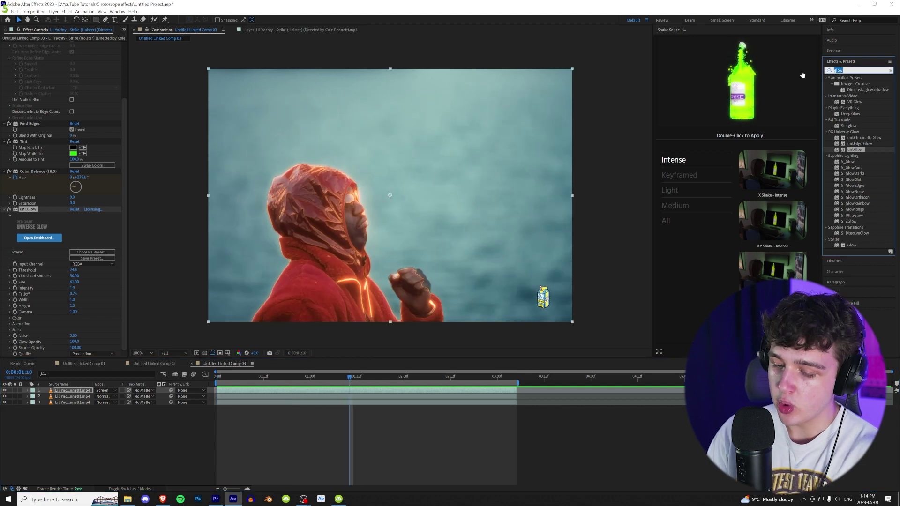
pyautogui.write('turb')
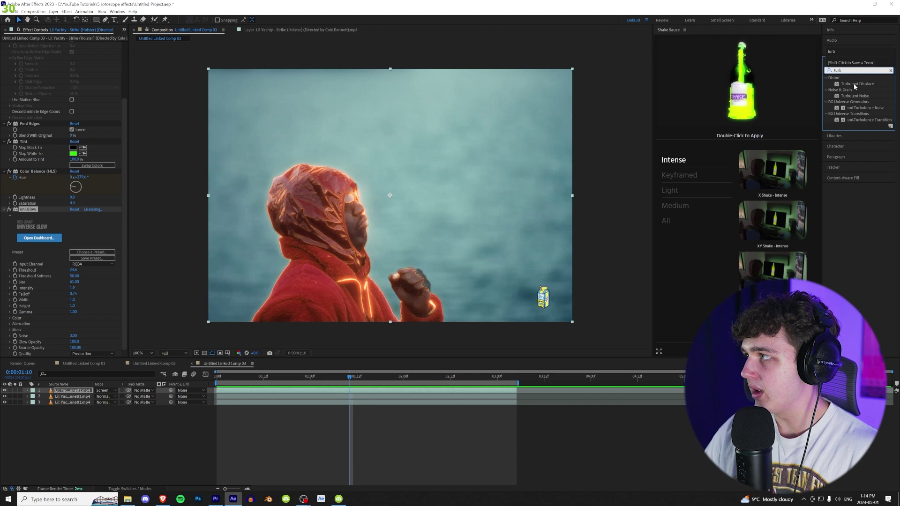
pyautogui.moveTo(855, 84); pyautogui.dragTo(77, 265)
pyautogui.click(74, 293)
pyautogui.write('0')
pyautogui.press('Return')
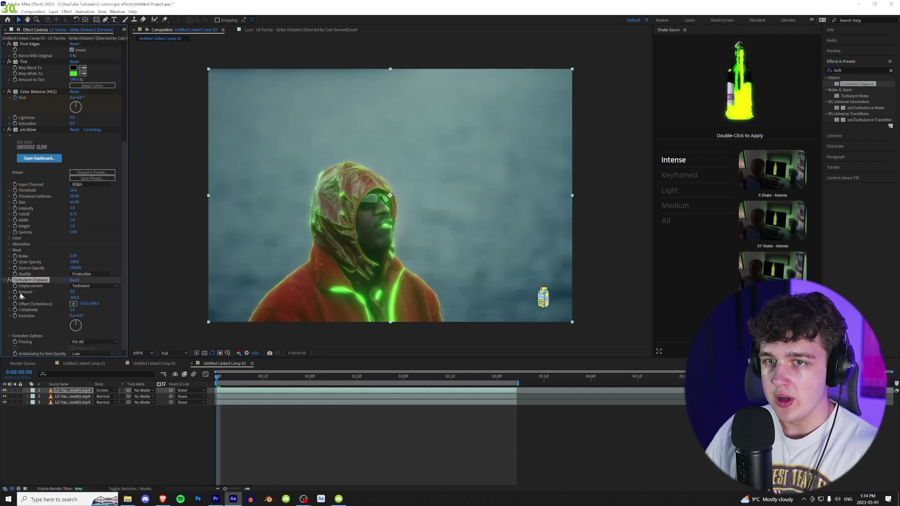
# - Keyframe the Turbulent Displace Amount to 12 at 0:00:00:12, -12 at 0:00:01:00 and 12 at 0:00:01:12
pyautogui.click(264, 377)
pyautogui.moveTo(73, 292)
pyautogui.mouseDown()
pyautogui.moveTo(89, 295)
pyautogui.moveTo(79, 300)
pyautogui.mouseUp()
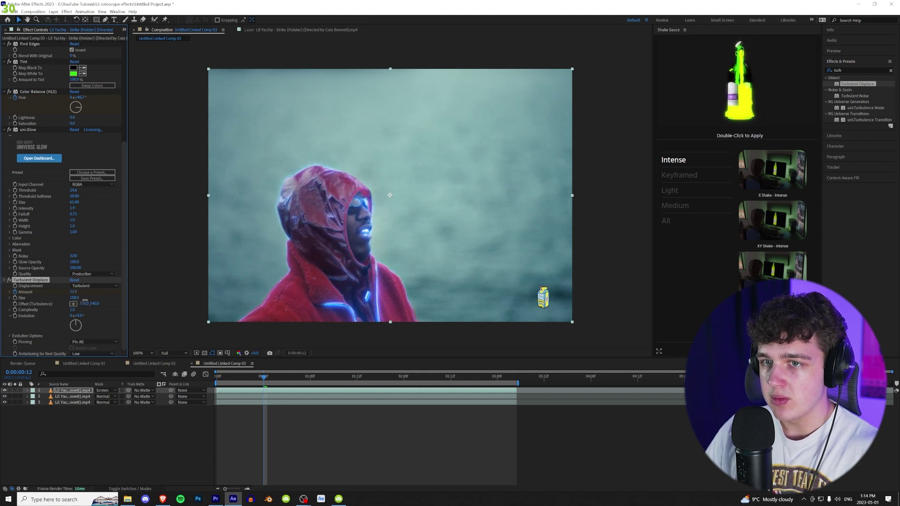
pyautogui.press('space')
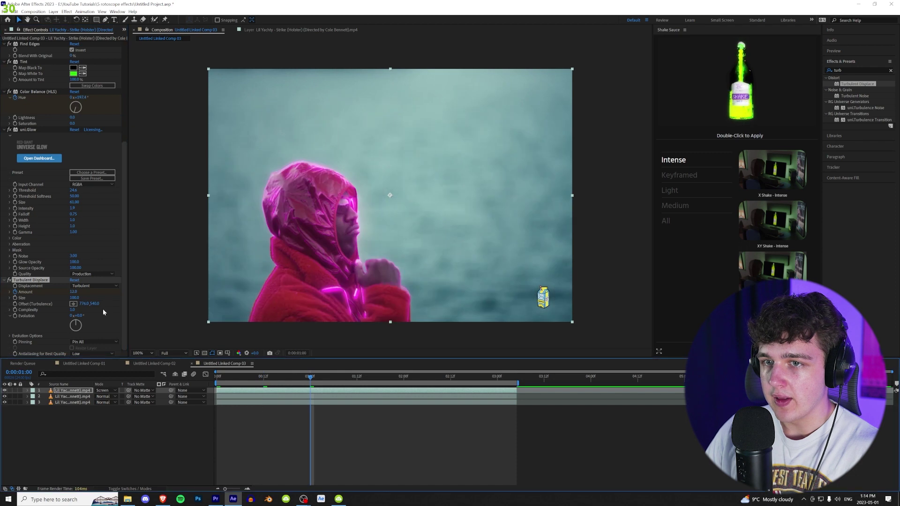
pyautogui.click(74, 293)
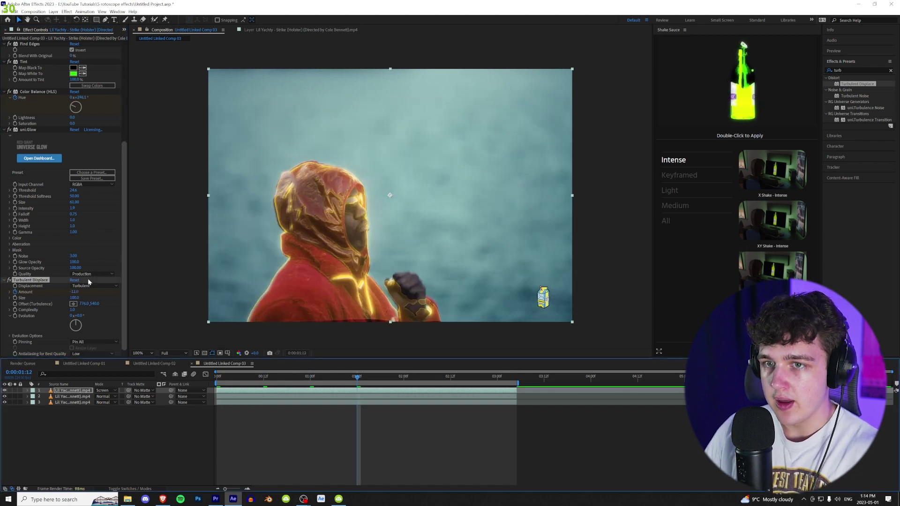
pyautogui.click(75, 292)
pyautogui.write('12')
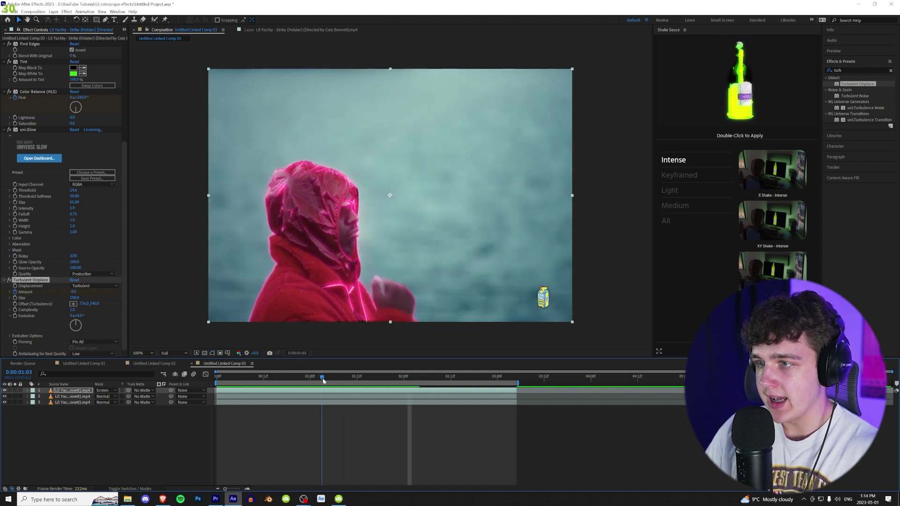
# - Scale the outline layer up slightly to about 101% and preview its fit around the subject
pyautogui.moveTo(330, 379)
pyautogui.mouseDown()
pyautogui.moveTo(306, 378)
pyautogui.moveTo(318, 378)
pyautogui.mouseUp()
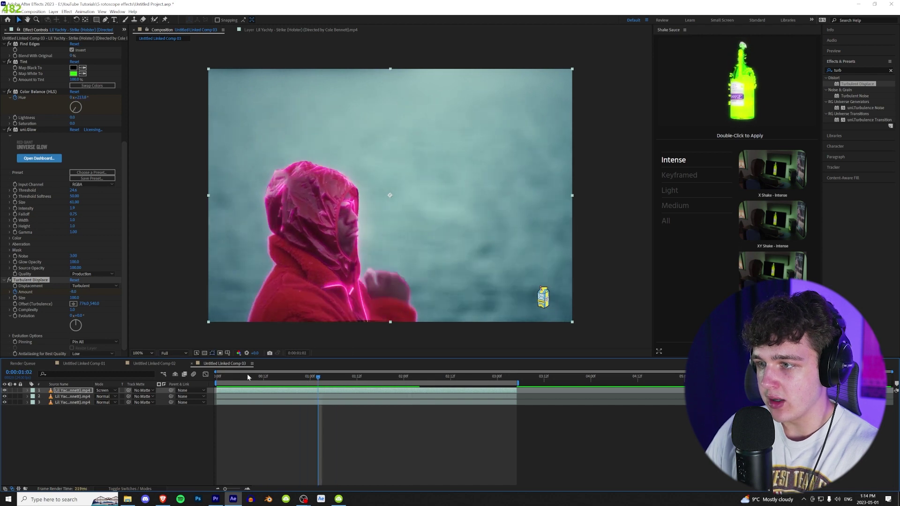
pyautogui.press('s')
pyautogui.moveTo(106, 396); pyautogui.dragTo(113, 396)
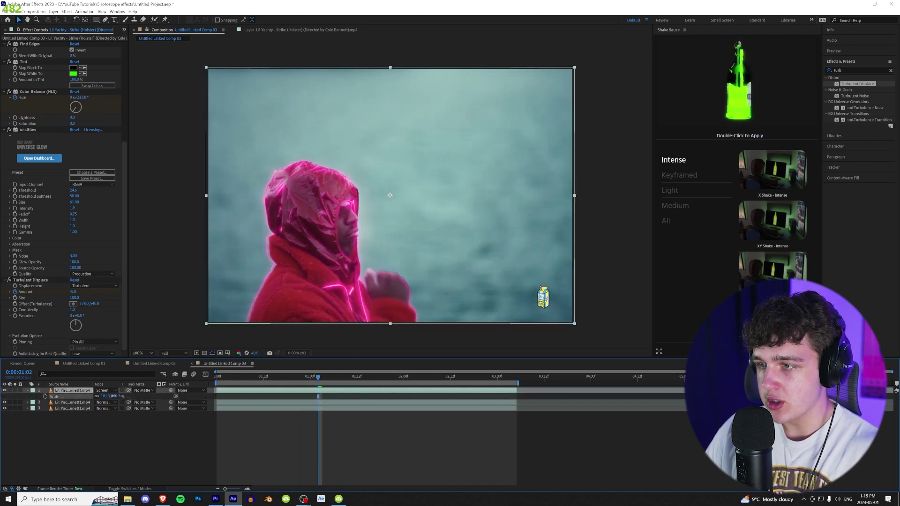
pyautogui.press('space')
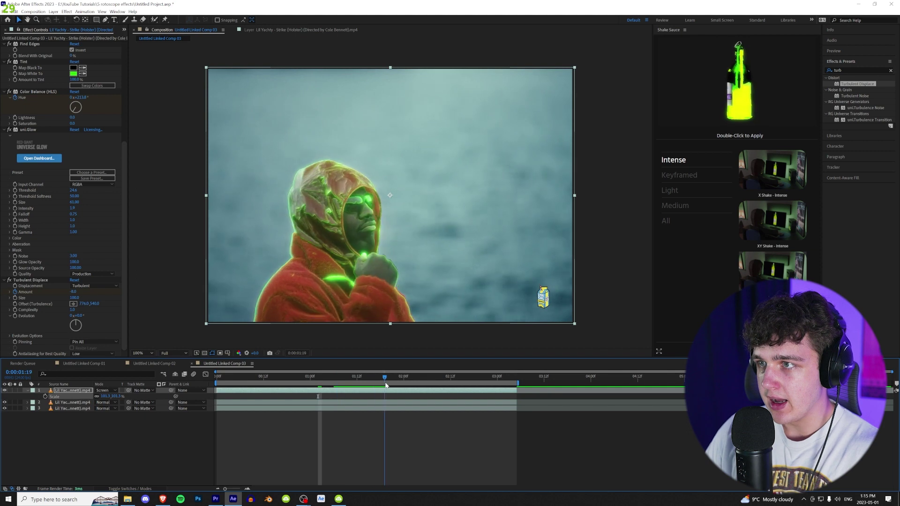
pyautogui.moveTo(404, 386); pyautogui.dragTo(377, 387)
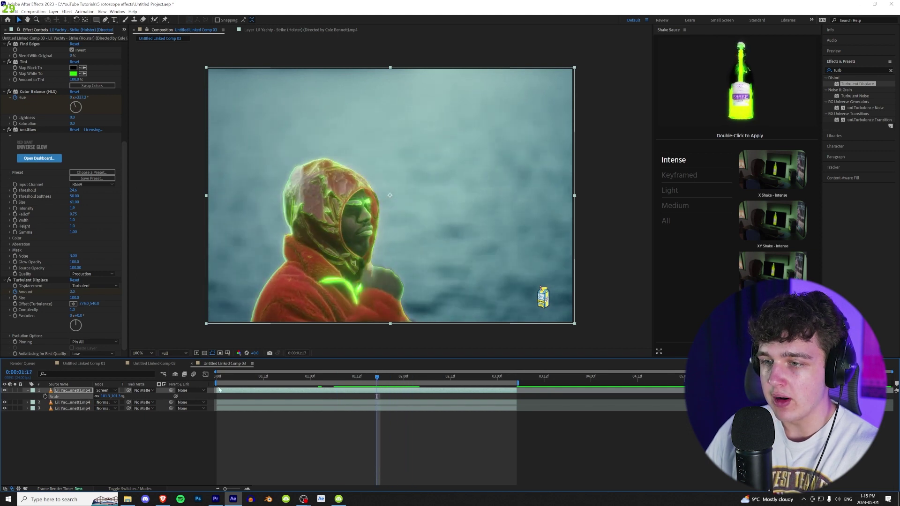
# - Keyframe the Turbulent Displace Evolution on the first frame, raise it past one full turn at 0:00:03:04, and return towards the start
pyautogui.press('Home')
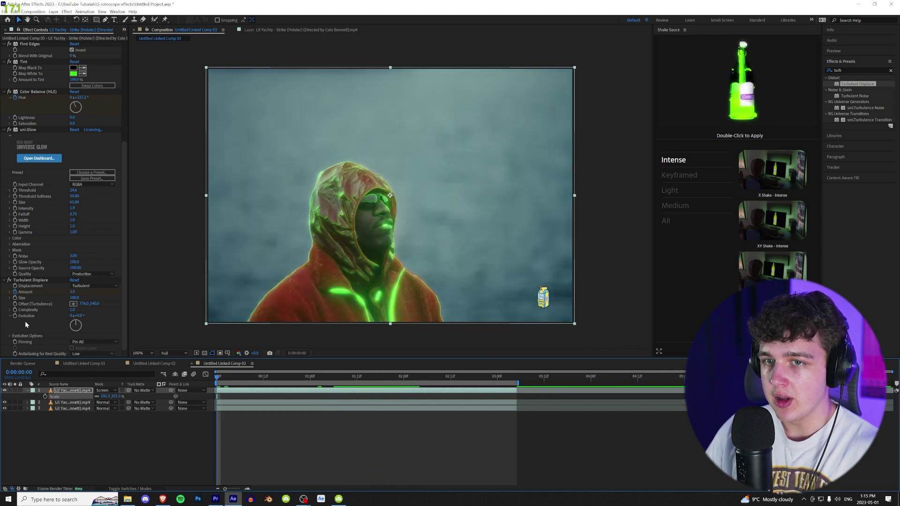
pyautogui.click(30, 280)
pyautogui.click(512, 376)
pyautogui.moveTo(82, 316); pyautogui.dragTo(283, 306)
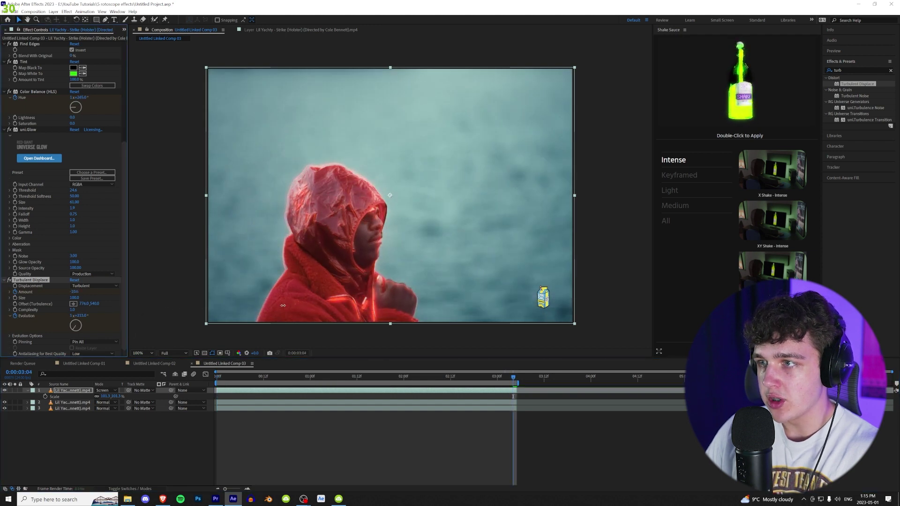
pyautogui.moveTo(233, 379); pyautogui.dragTo(176, 388)
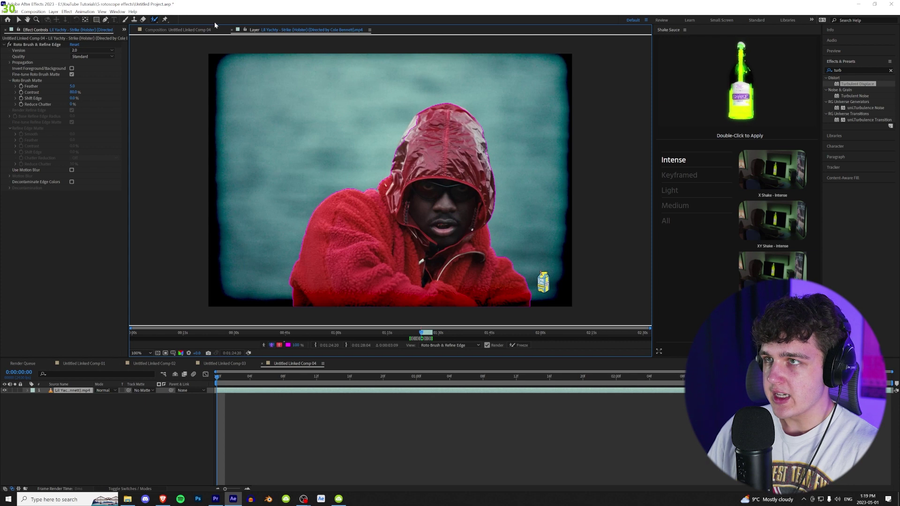
# - Duplicate the rotoscoped layer in Untitled Linked Comp 04, remove Roto Brush & Refine Edge from the lower copy, and check its visibility
pyautogui.press('v')
pyautogui.click(207, 29)
pyautogui.click(59, 392)
pyautogui.hotkey('ctrl', 'd')
pyautogui.click(68, 397)
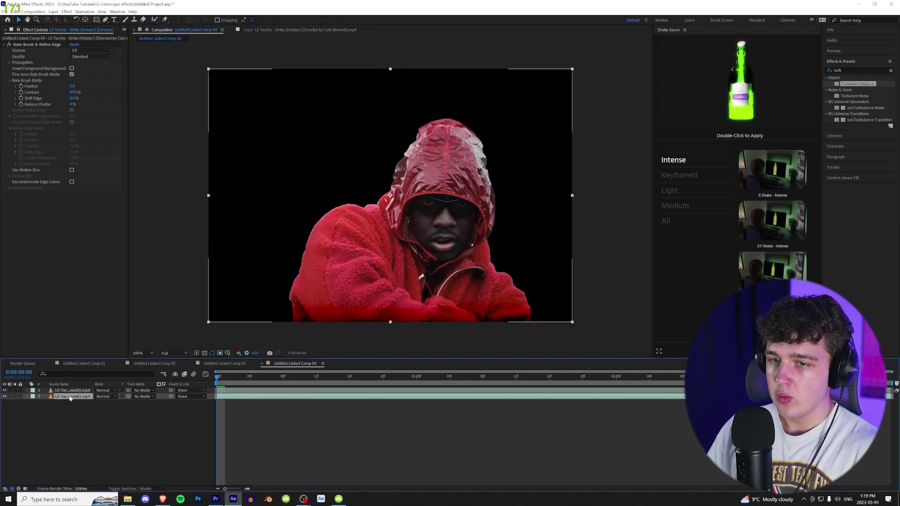
pyautogui.click(29, 45)
pyautogui.press('Delete')
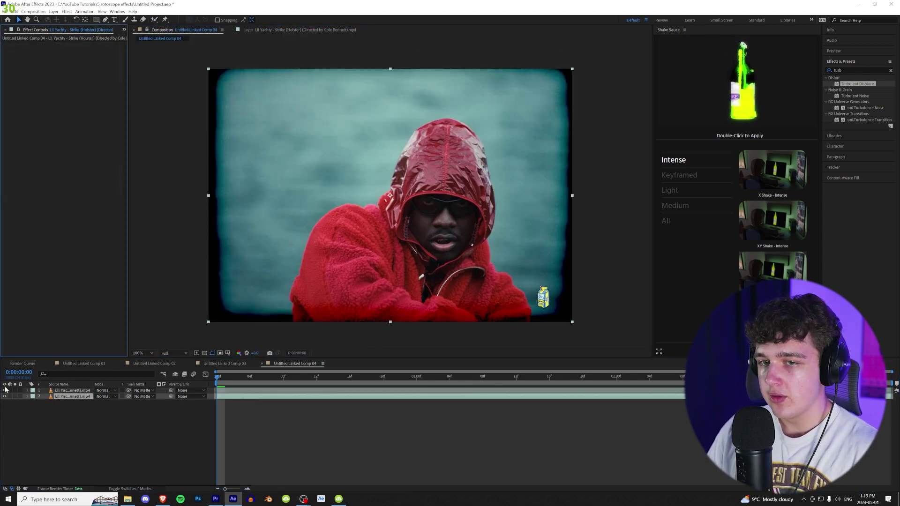
pyautogui.click(4, 397)
pyautogui.click(4, 397)
pyautogui.click(4, 396)
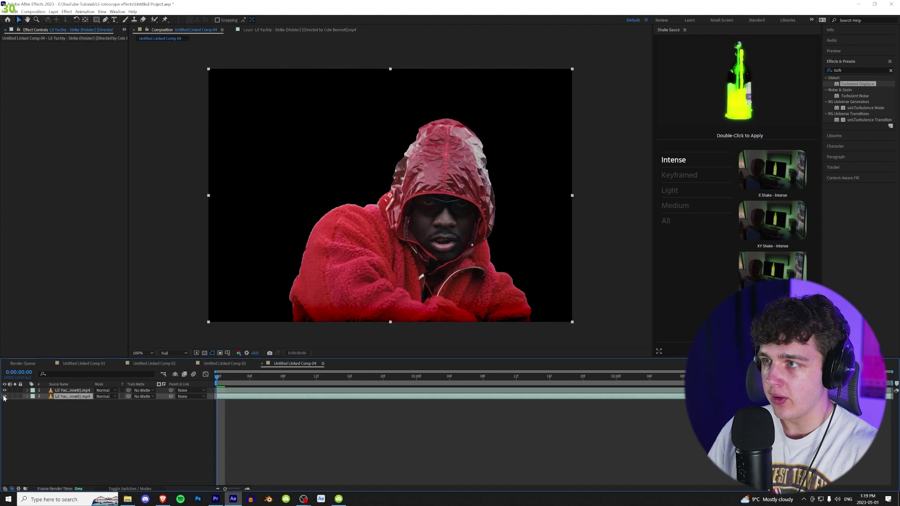
pyautogui.click(4, 396)
# - Apply Optics Compensation to the upper layer, with Reverse Lens Distortion on and Field Of View about 113
pyautogui.click(73, 390)
pyautogui.moveTo(845, 71); pyautogui.dragTo(808, 75)
pyautogui.press('BackSpace')
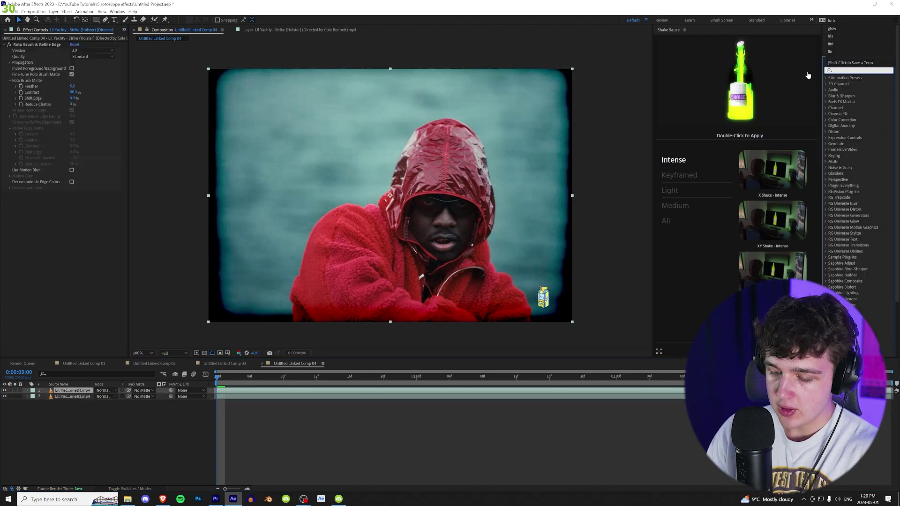
pyautogui.write('optic')
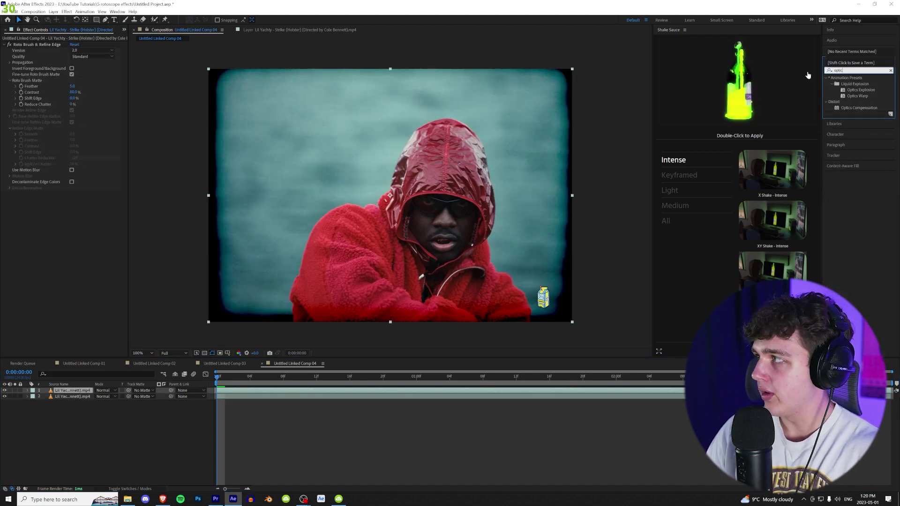
pyautogui.moveTo(857, 108)
pyautogui.mouseDown()
pyautogui.moveTo(422, 281)
pyautogui.moveTo(84, 391)
pyautogui.mouseUp()
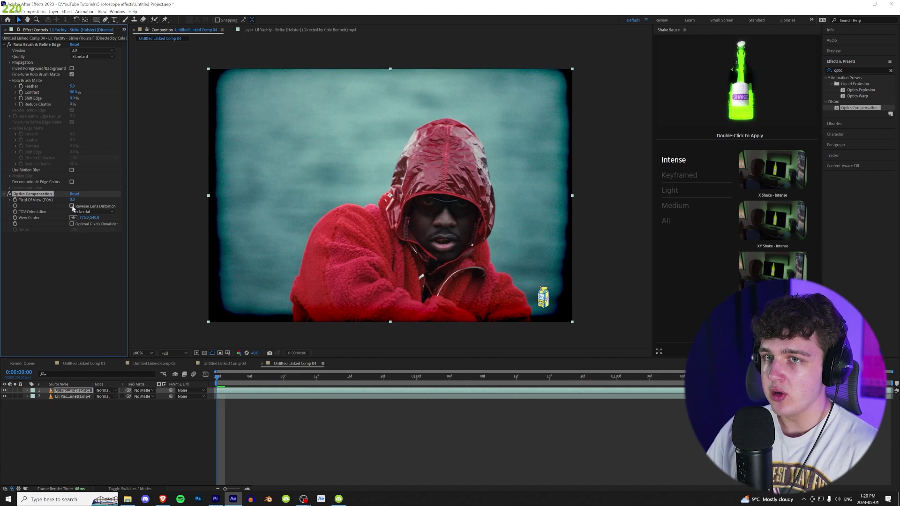
pyautogui.moveTo(95, 202); pyautogui.dragTo(478, 193)
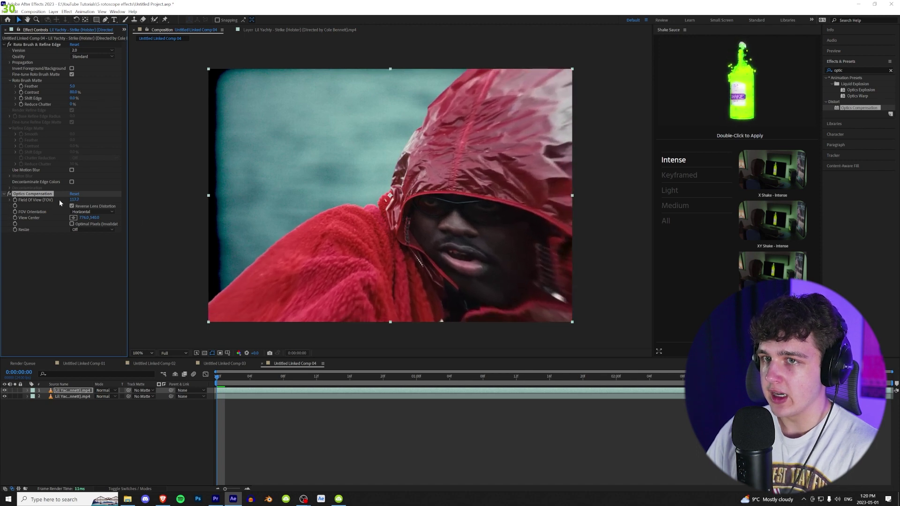
# - Keyframe the Field Of View from the first frame down to 0 at 0:00:00:12, and enable motion blur on the upper layer
pyautogui.press('space')
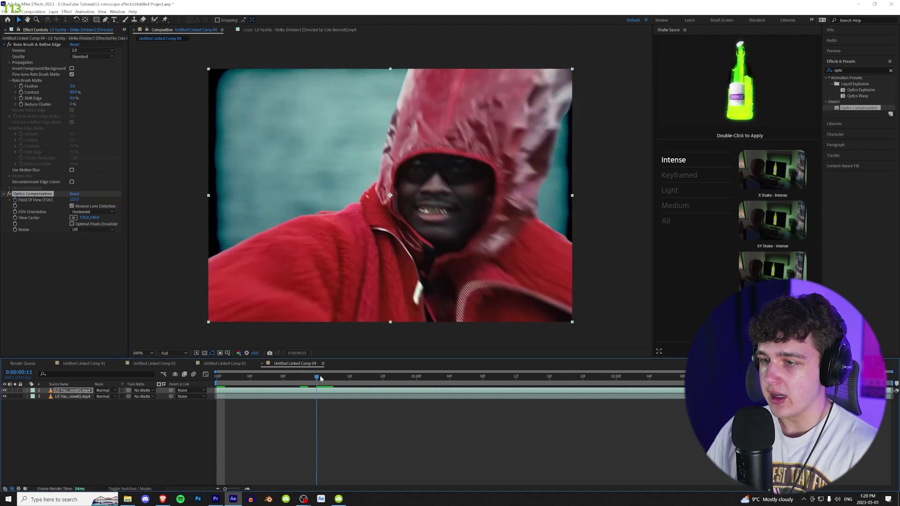
pyautogui.click(74, 199)
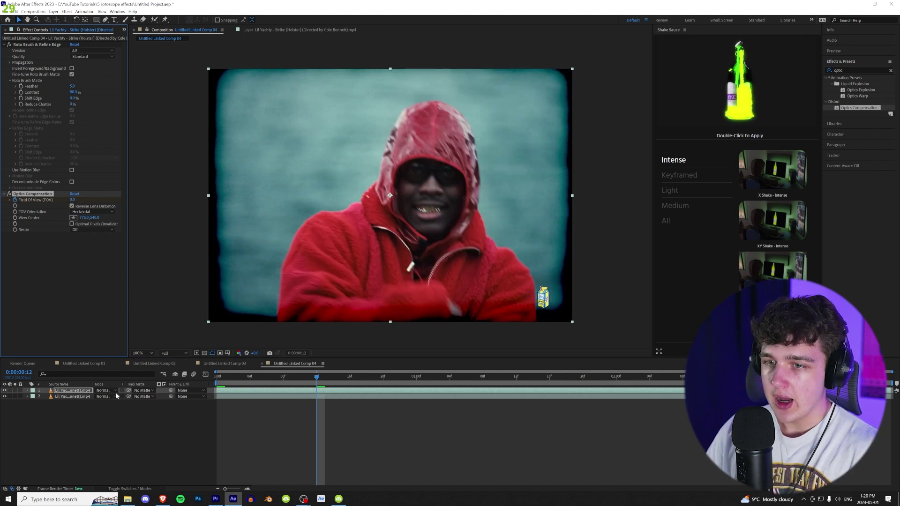
pyautogui.click(126, 488)
pyautogui.click(124, 390)
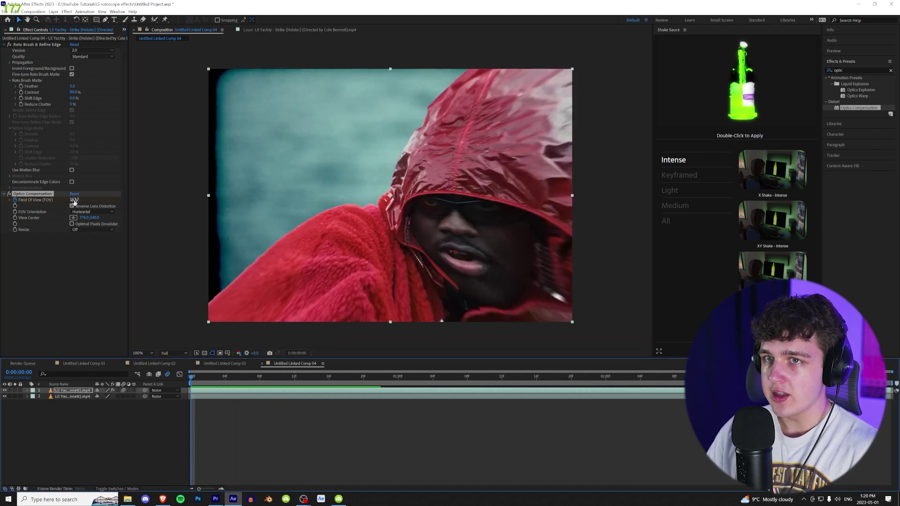
# - Raise the Field Of View on the first frame to about 138 and preview the lens warp
pyautogui.moveTo(74, 200); pyautogui.dragTo(144, 200)
pyautogui.click(197, 379)
pyautogui.press('space')
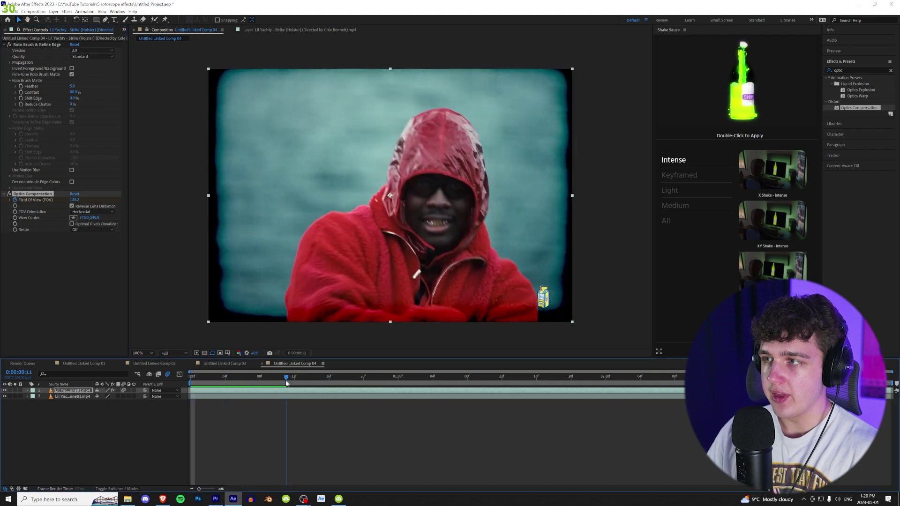
pyautogui.press('space')
pyautogui.press('space')
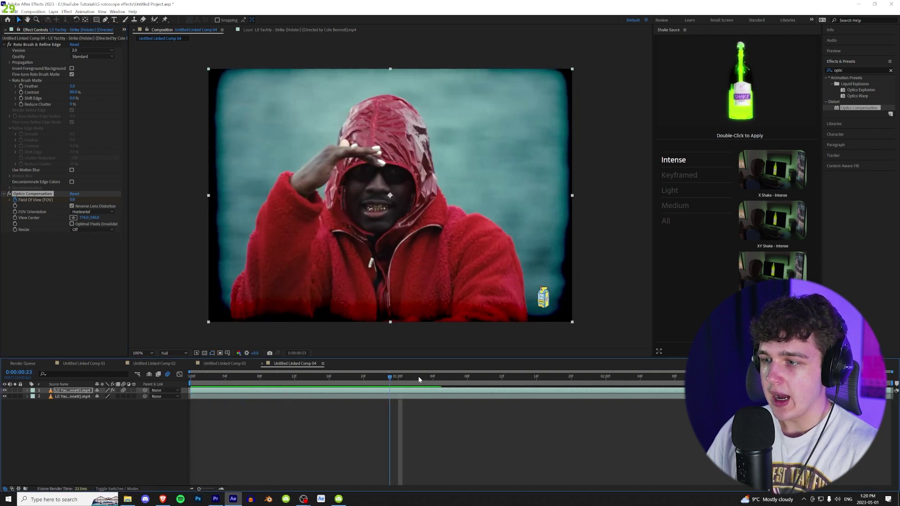
# - Reveal the Optics Compensation properties in the timeline and add a Field Of View keyframe of 0 at 0:00:01:08
pyautogui.click(27, 391)
pyautogui.click(34, 397)
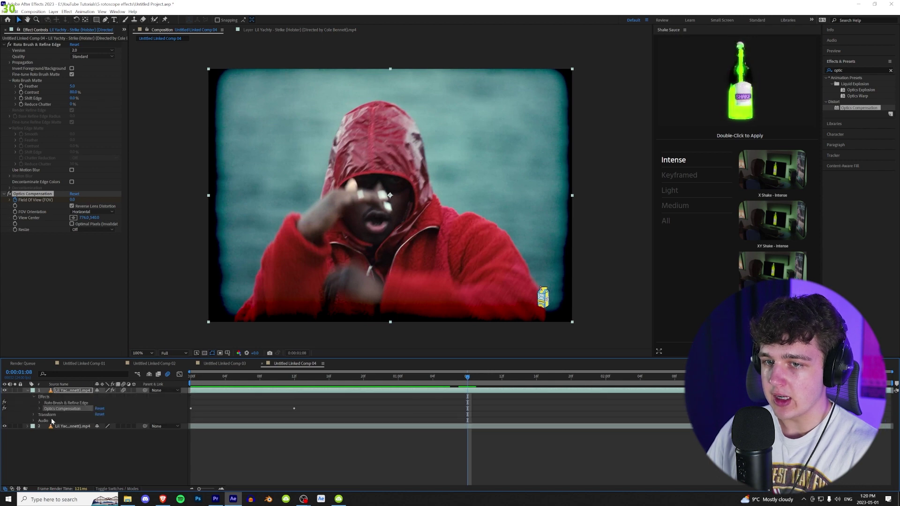
pyautogui.click(40, 409)
pyautogui.press('space')
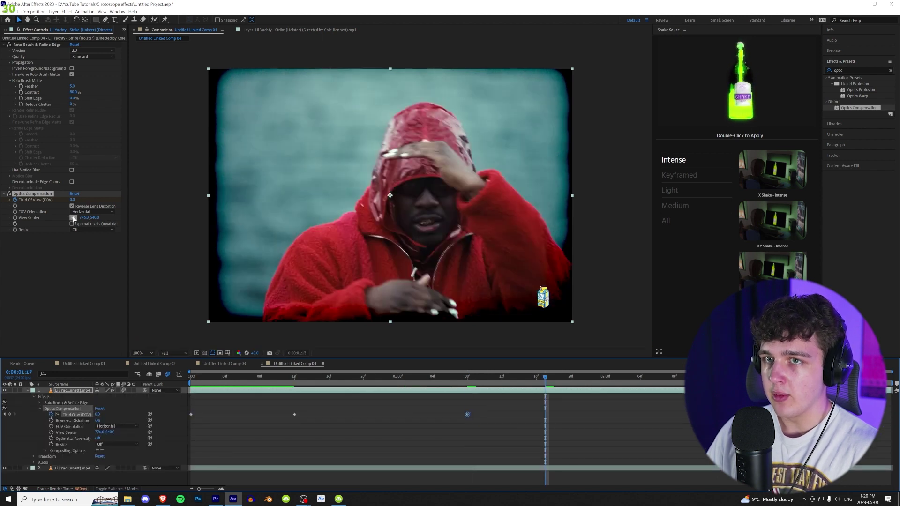
# - Centre the distortion on the subject's face, keyframe Field Of View to about 107 at 0:00:01:17 and 0 at 0:00:02:02, and preview
pyautogui.click(74, 218)
pyautogui.moveTo(390, 195); pyautogui.dragTo(427, 214)
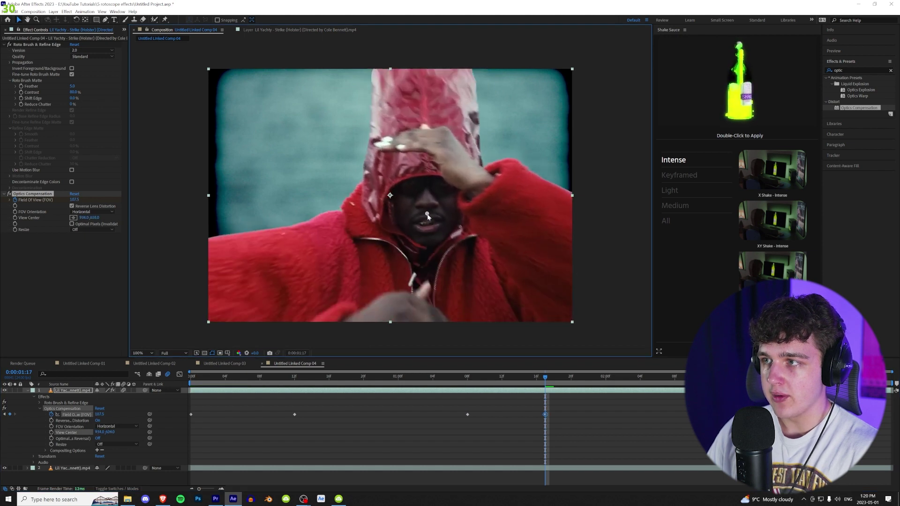
pyautogui.press('space')
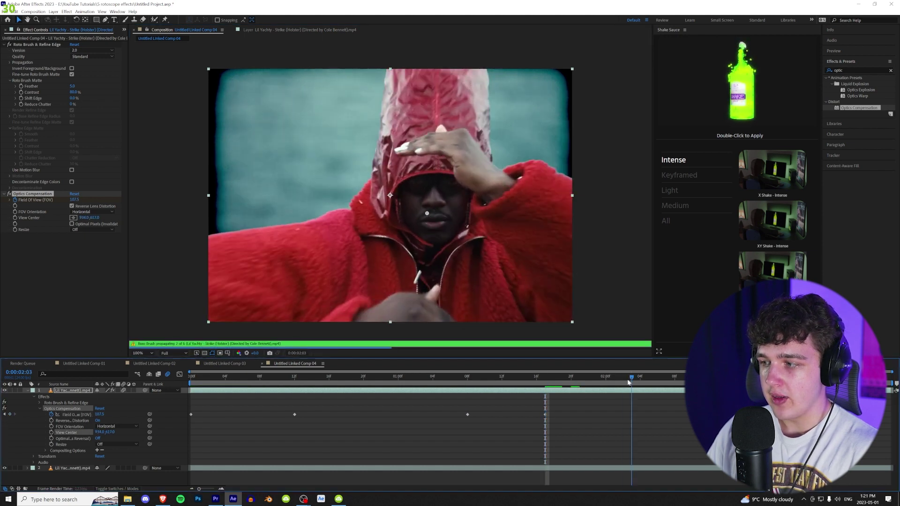
pyautogui.click(72, 200)
pyautogui.write('0')
pyautogui.press('Return')
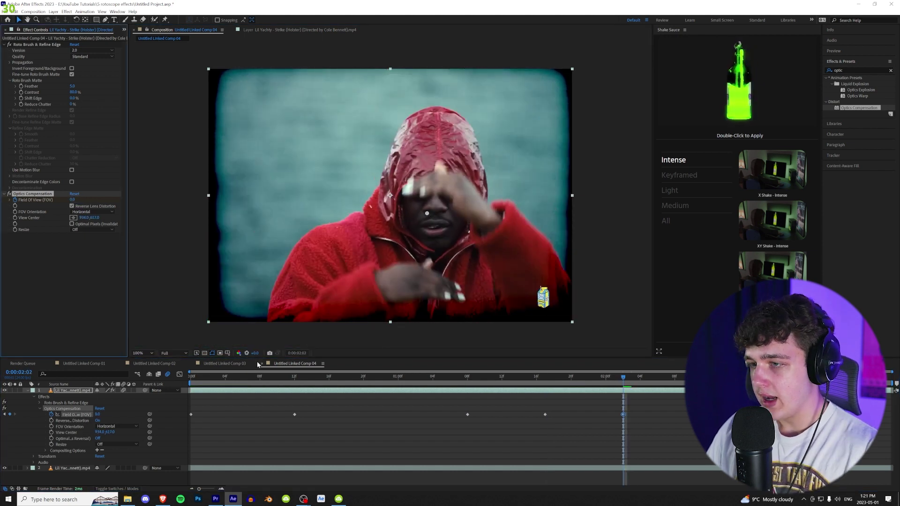
pyautogui.press('space')
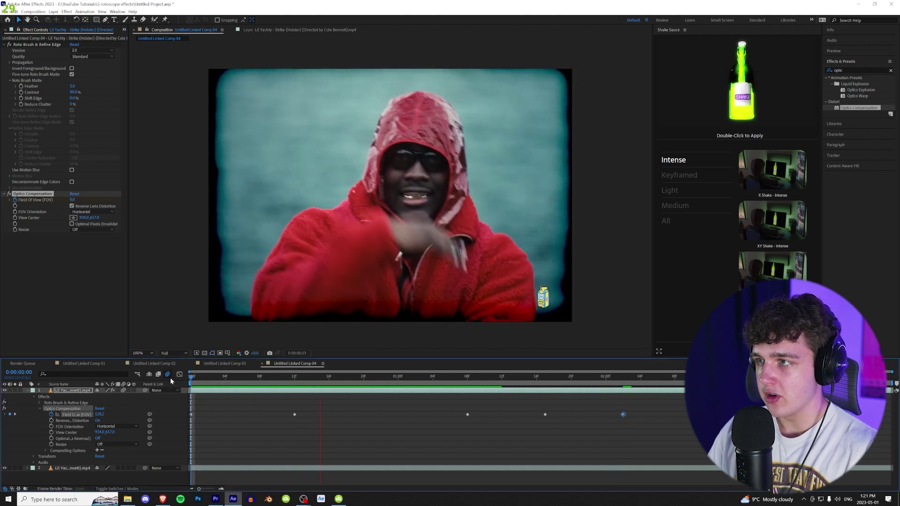
# - Apply Easy Ease to all the Field Of View keyframes and preview the smoothed warp from the start
pyautogui.moveTo(644, 407); pyautogui.dragTo(191, 418)
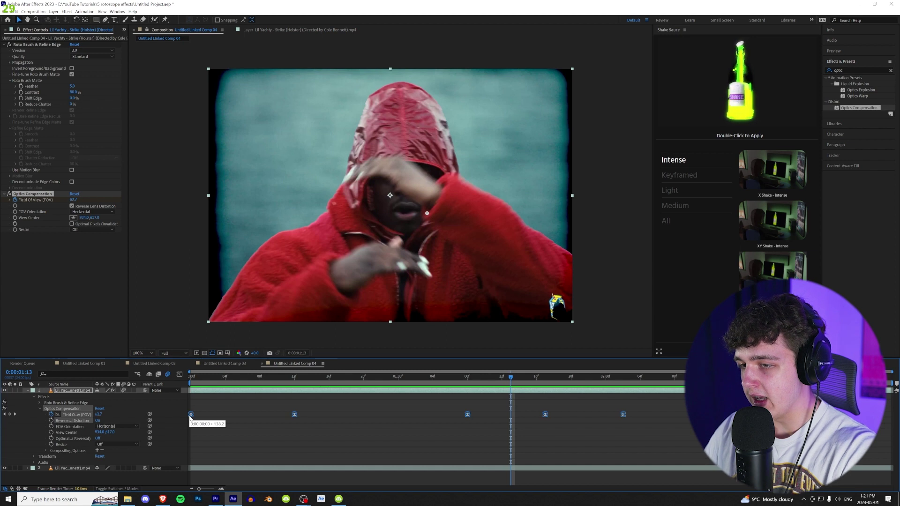
pyautogui.moveTo(203, 378); pyautogui.dragTo(180, 379)
pyautogui.press('space')
# - Apply the RSMB motion blur effect to the upper layer below Optics Compensation
pyautogui.click(827, 72)
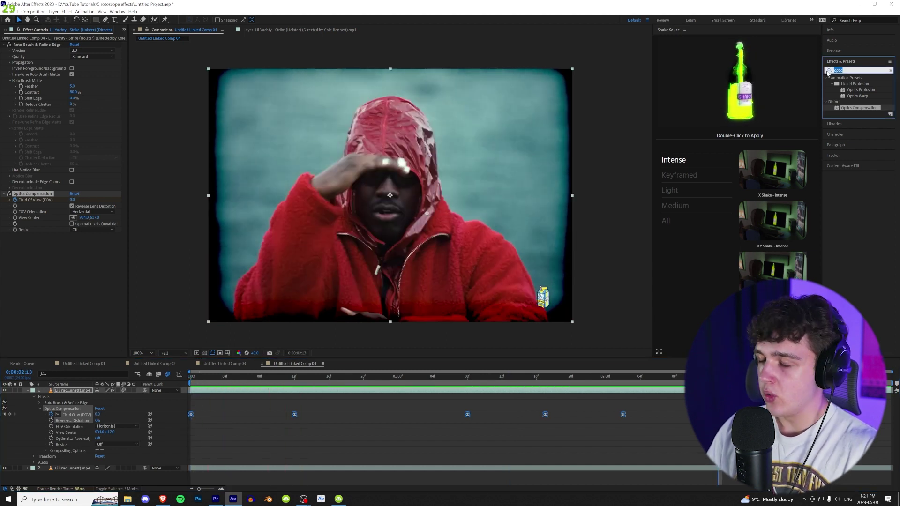
pyautogui.write('rsmb')
pyautogui.moveTo(847, 84); pyautogui.dragTo(77, 391)
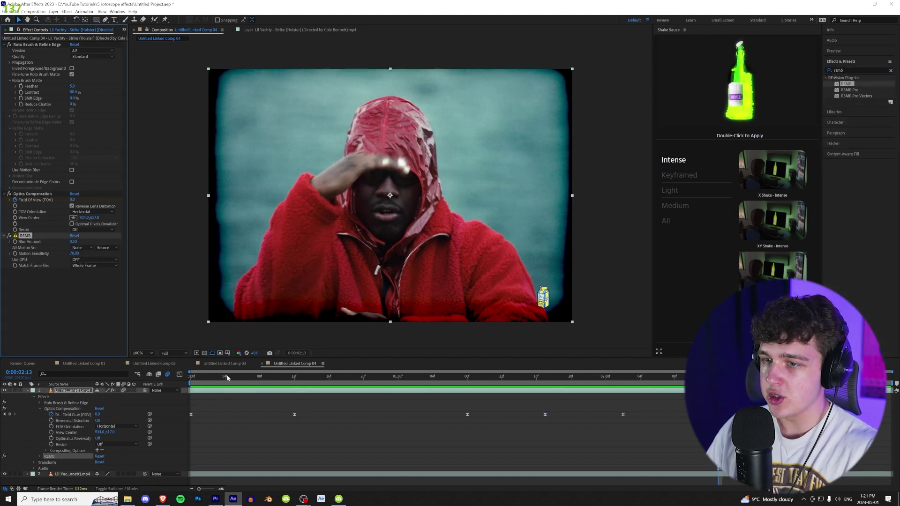
# - Preview the warp from the start of the composition and set the RSMB Blur Amount to 1
pyautogui.click(224, 377)
pyautogui.press('Home')
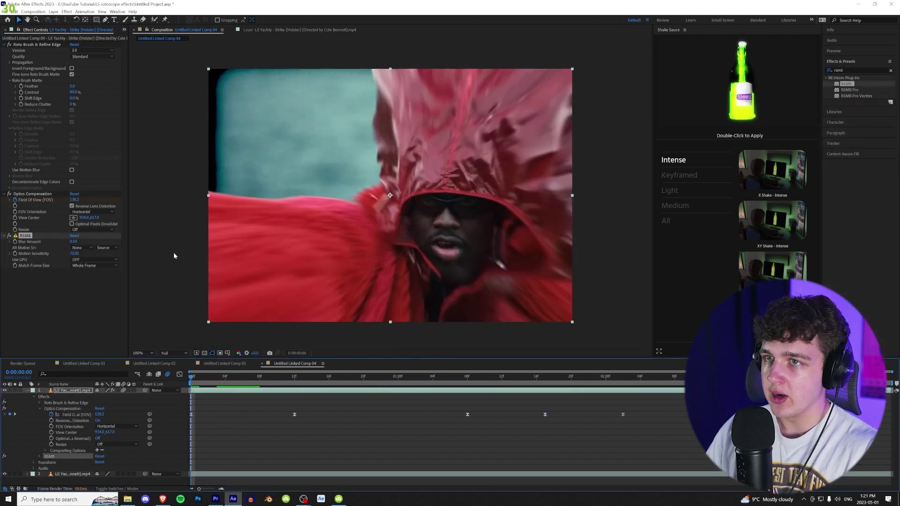
pyautogui.click(81, 319)
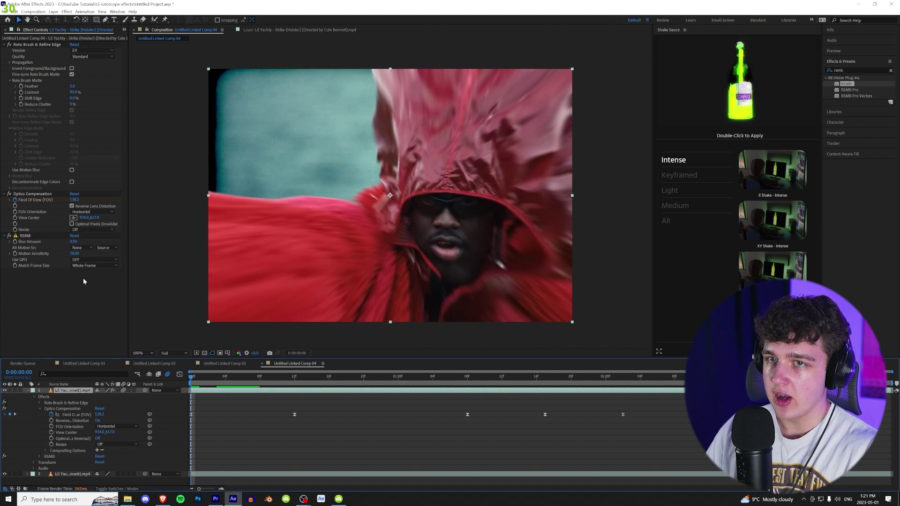
pyautogui.click(73, 242)
pyautogui.write('1')
pyautogui.press('Return')
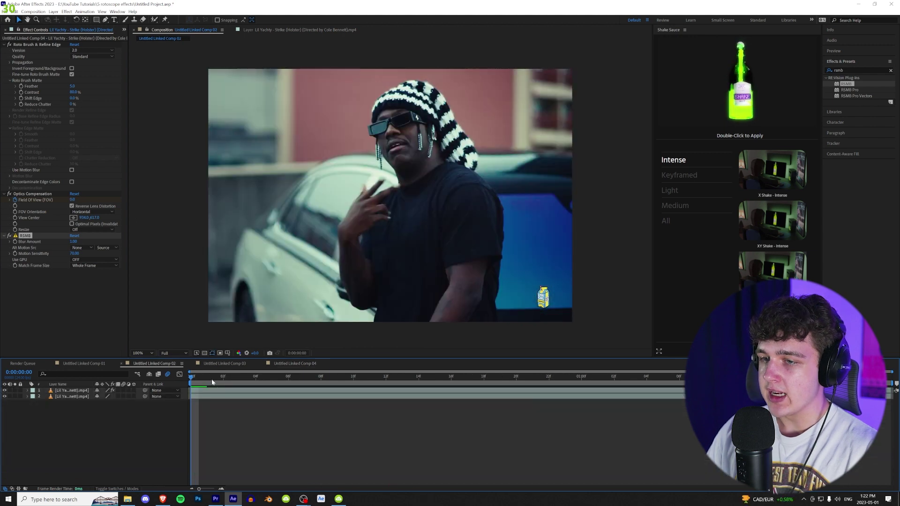
# - Preview Untitled Linked Comp 02 and briefly hide the lower layer to check the subject's cutout
pyautogui.press('space')
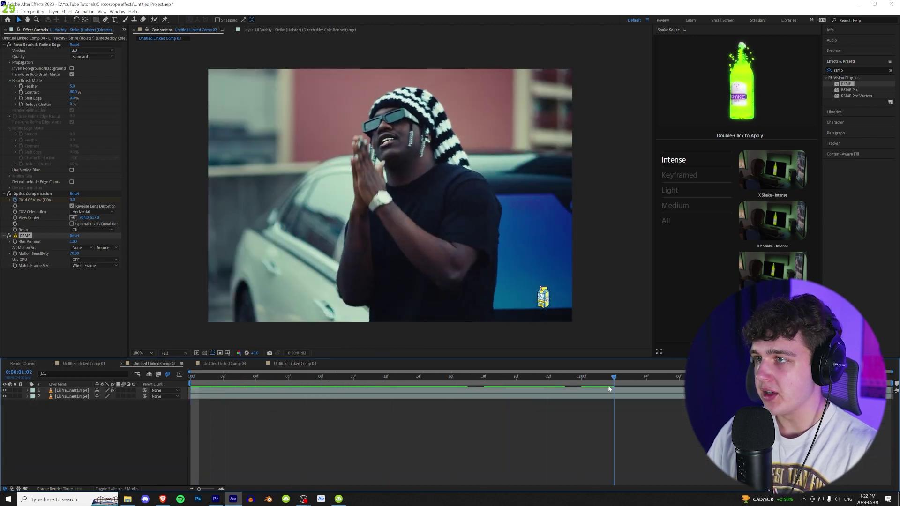
pyautogui.click(4, 397)
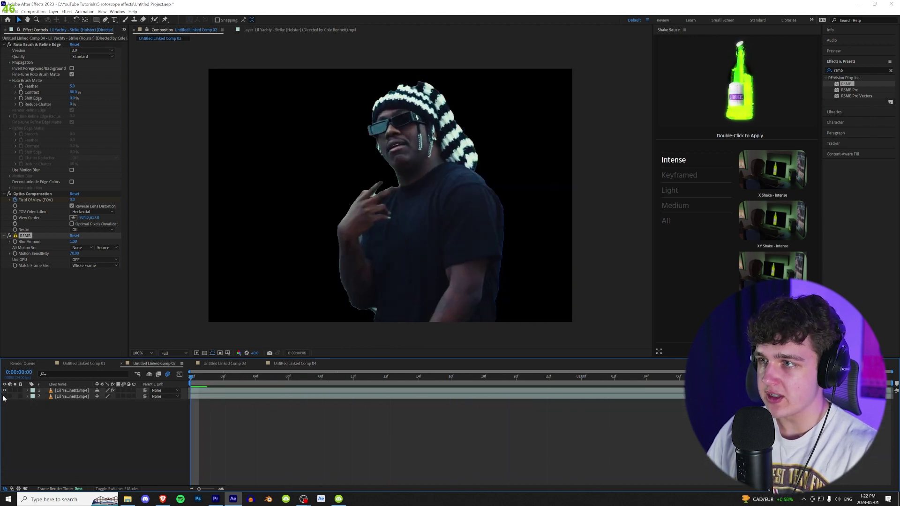
pyautogui.click(4, 396)
# - Clear the effects search, expand the Liquid Explosion folder in Animation Presets, and select the Rick and Morty preset
pyautogui.click(817, 69)
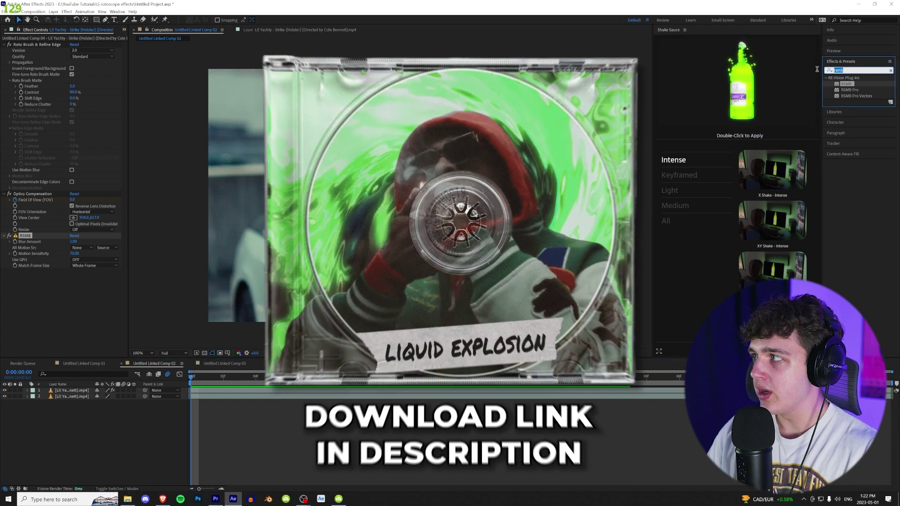
pyautogui.click(891, 71)
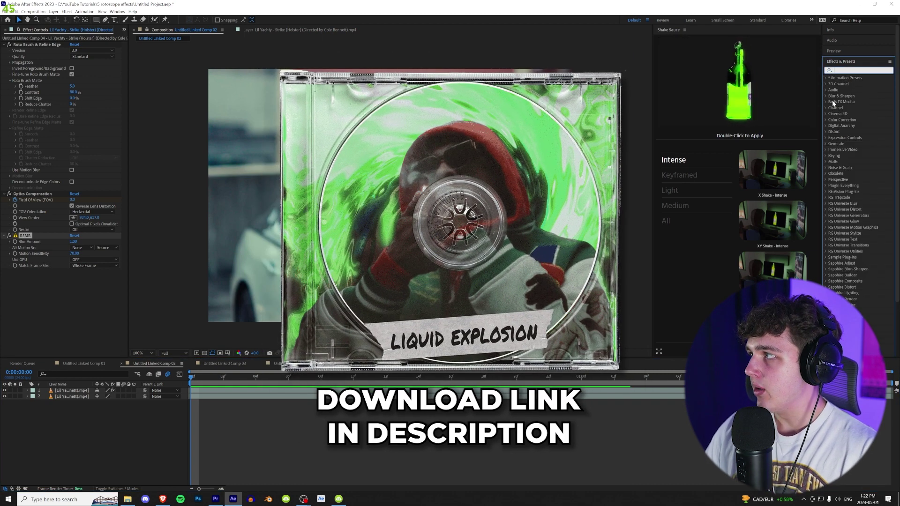
pyautogui.click(828, 79)
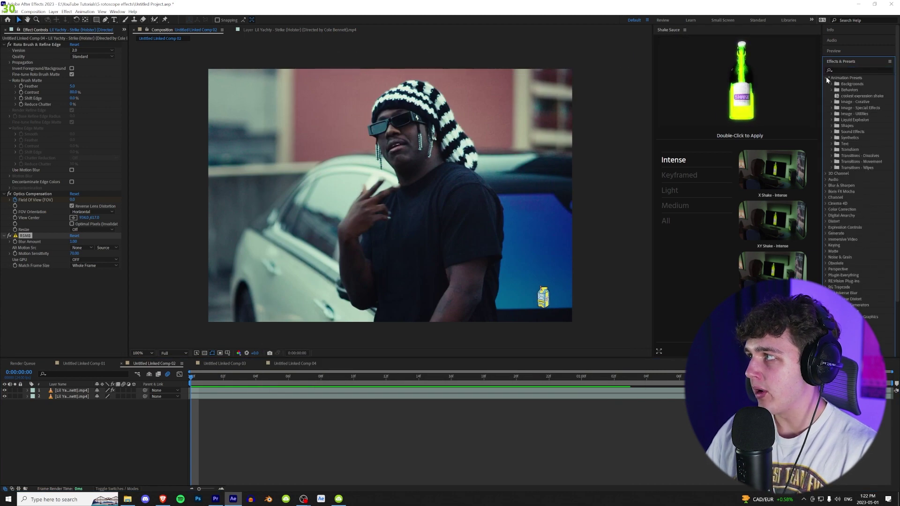
pyautogui.click(833, 121)
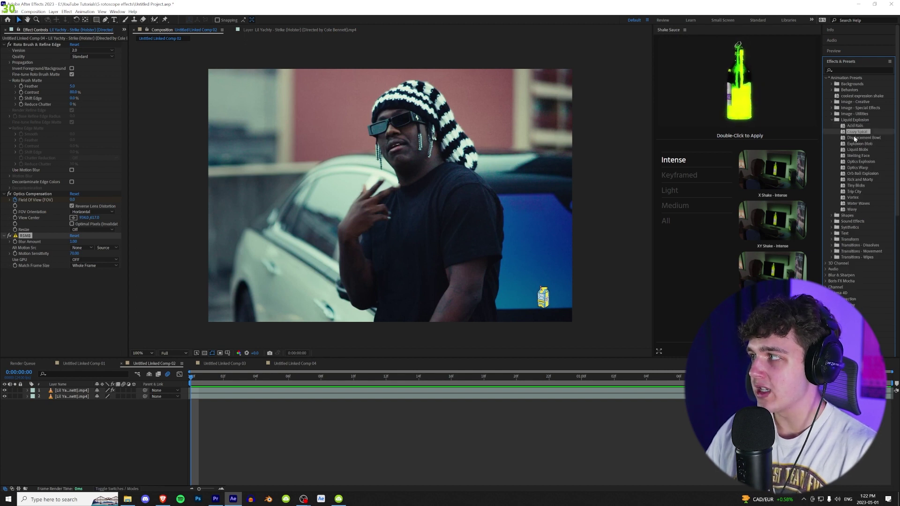
pyautogui.click(860, 180)
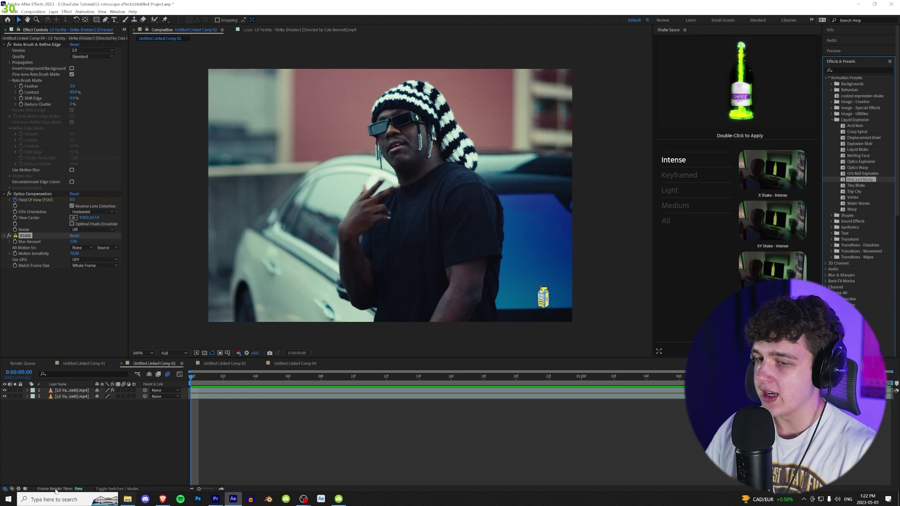
# - Duplicate the rotoscoped subject layer and briefly hide the background layer to check the cutouts
pyautogui.click(61, 391)
pyautogui.hotkey('ctrl', 'd')
pyautogui.click(4, 402)
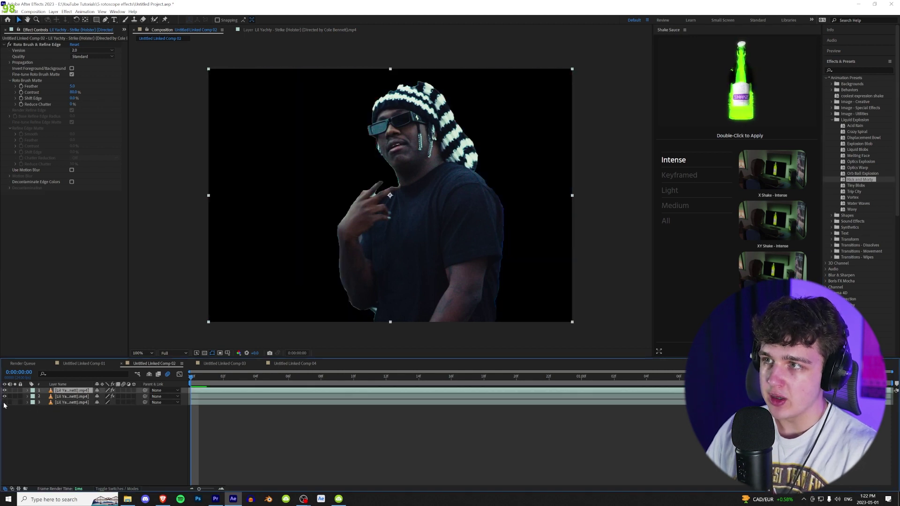
pyautogui.click(5, 403)
# - Apply the Rick and Morty preset to the middle layer, preview it, and look over its effect settings
pyautogui.click(70, 396)
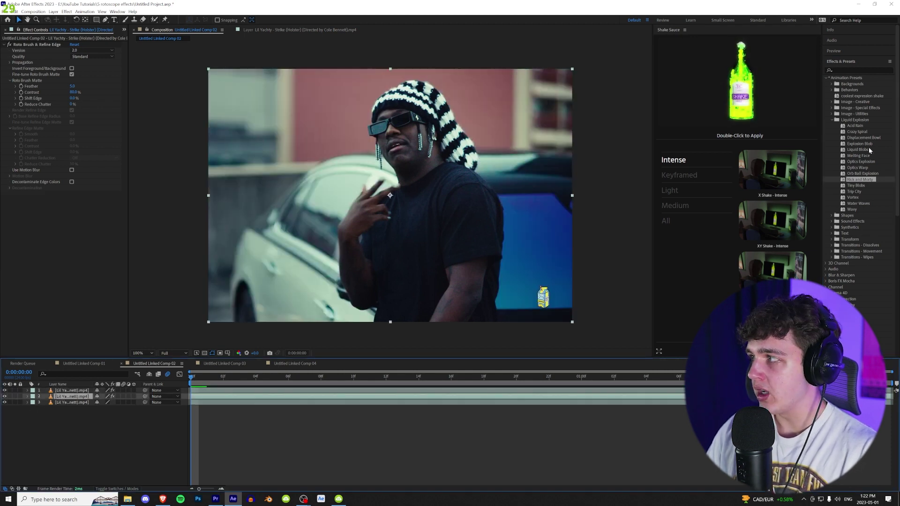
pyautogui.moveTo(873, 182); pyautogui.dragTo(77, 397)
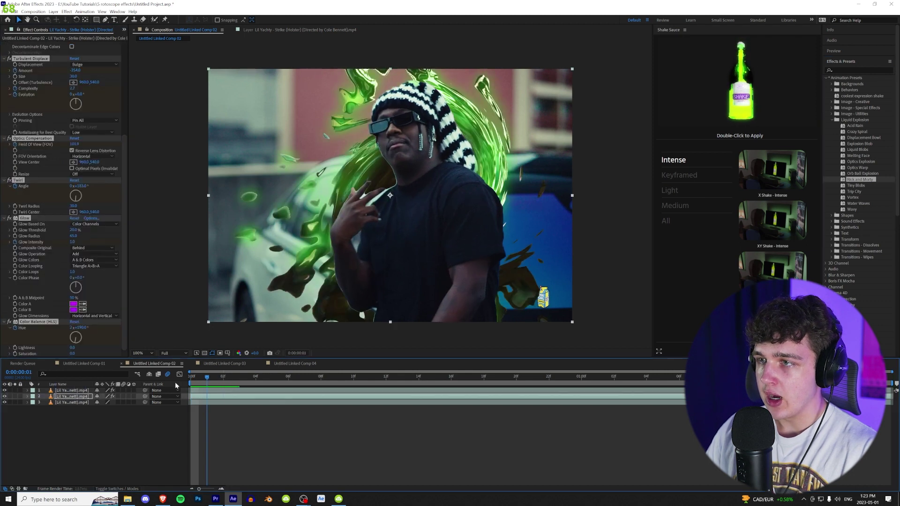
pyautogui.moveTo(175, 382); pyautogui.dragTo(125, 404)
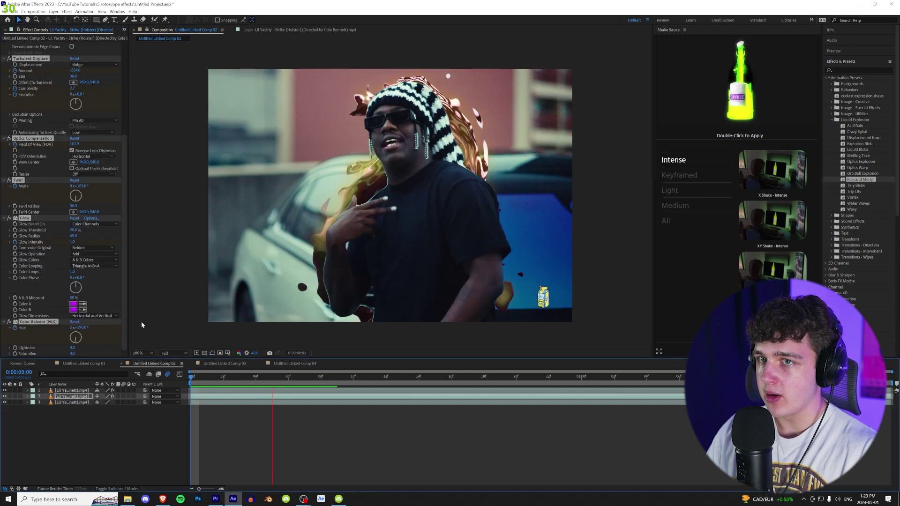
pyautogui.scroll(5, 50, 239)
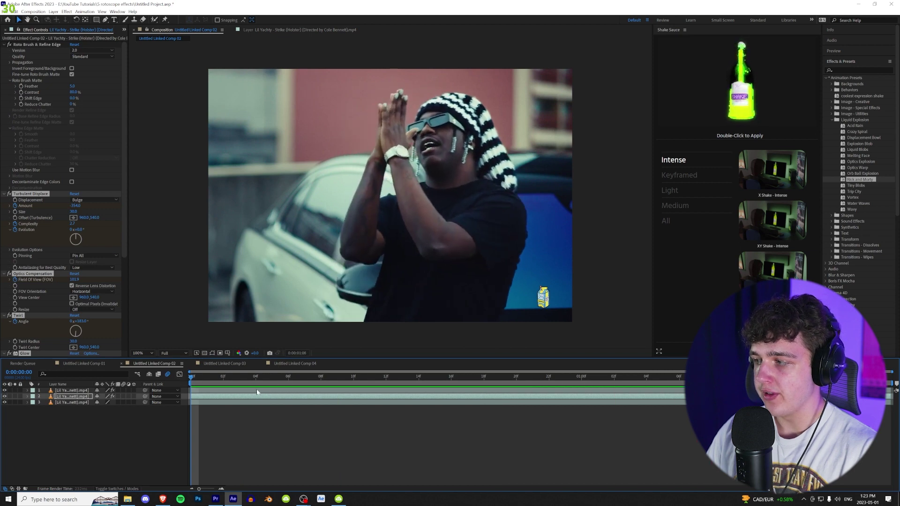
pyautogui.press('space')
# - Try the Acid Rain preset on the middle layer, preview it, and undo it
pyautogui.moveTo(854, 129); pyautogui.dragTo(71, 397)
pyautogui.press('space')
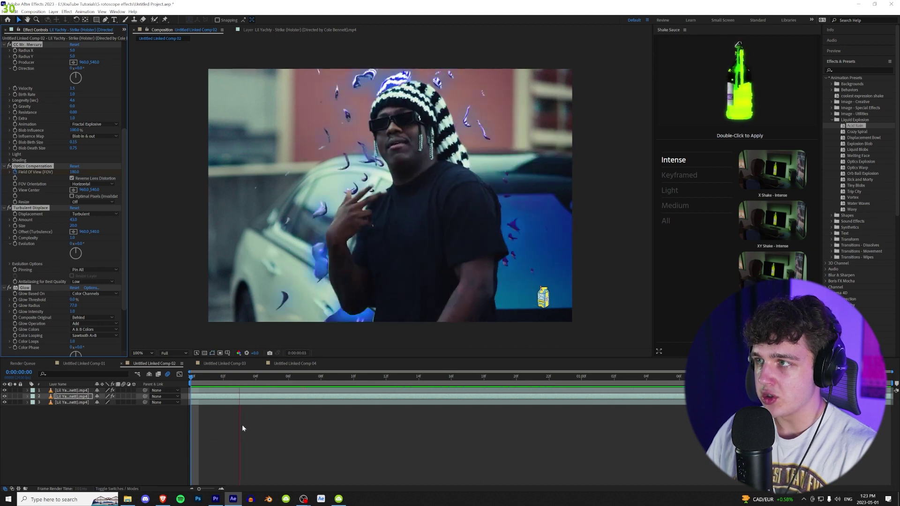
pyautogui.press('space')
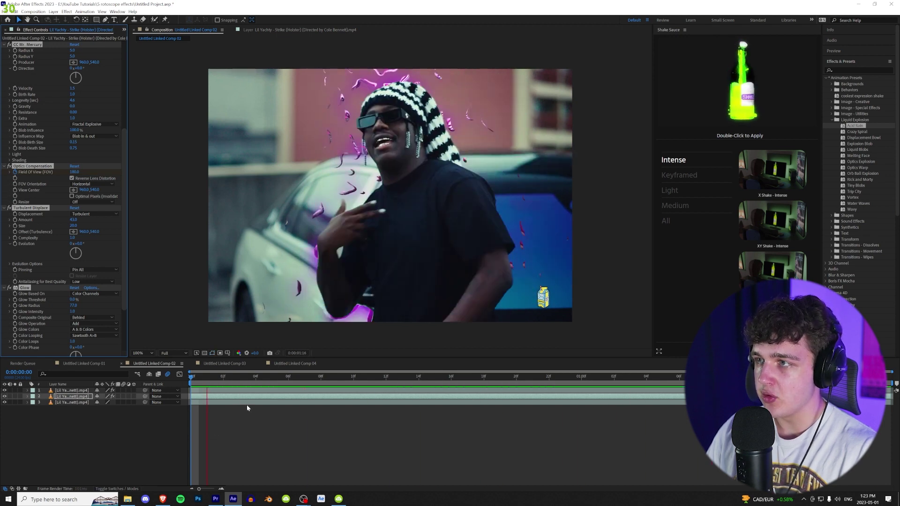
pyautogui.hotkey('ctrl', 'z')
# - Apply the Trip City preset to the middle layer and preview the result
pyautogui.moveTo(854, 192); pyautogui.dragTo(827, 194)
pyautogui.moveTo(78, 402); pyautogui.dragTo(76, 399)
pyautogui.press('space')
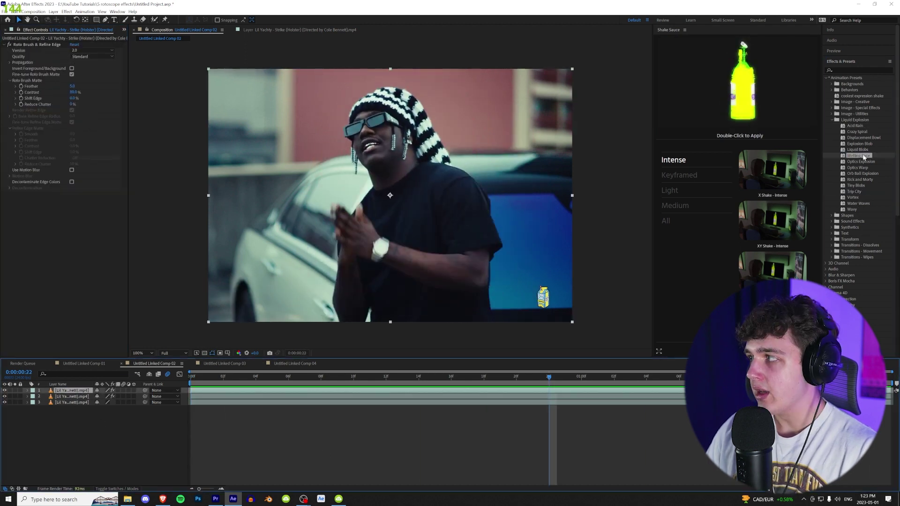
# - Apply the Melting Face preset to the top subject layer and preview it from the start
pyautogui.click(68, 391)
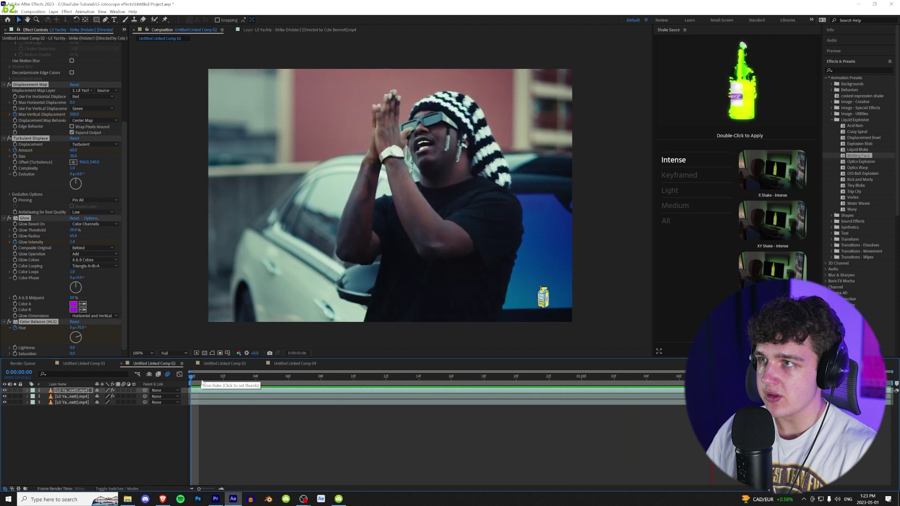
pyautogui.press('space')
pyautogui.click(193, 378)
pyautogui.press('space')
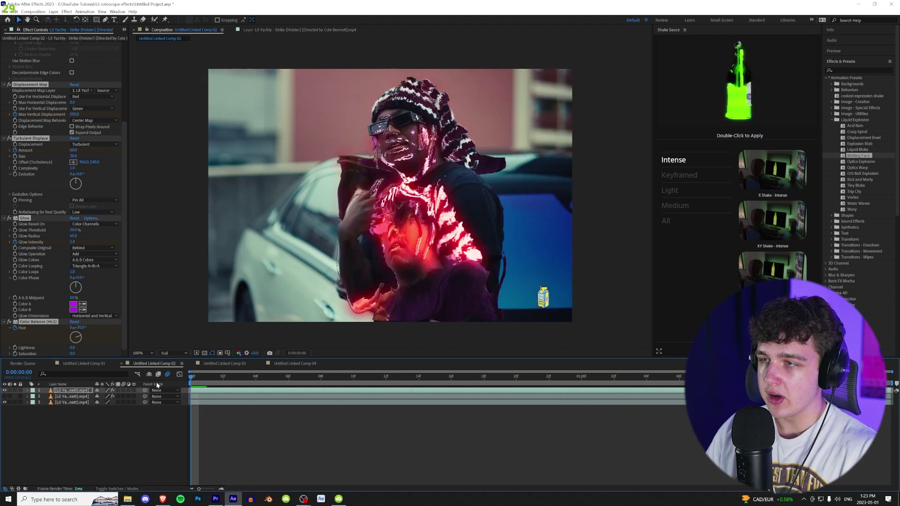